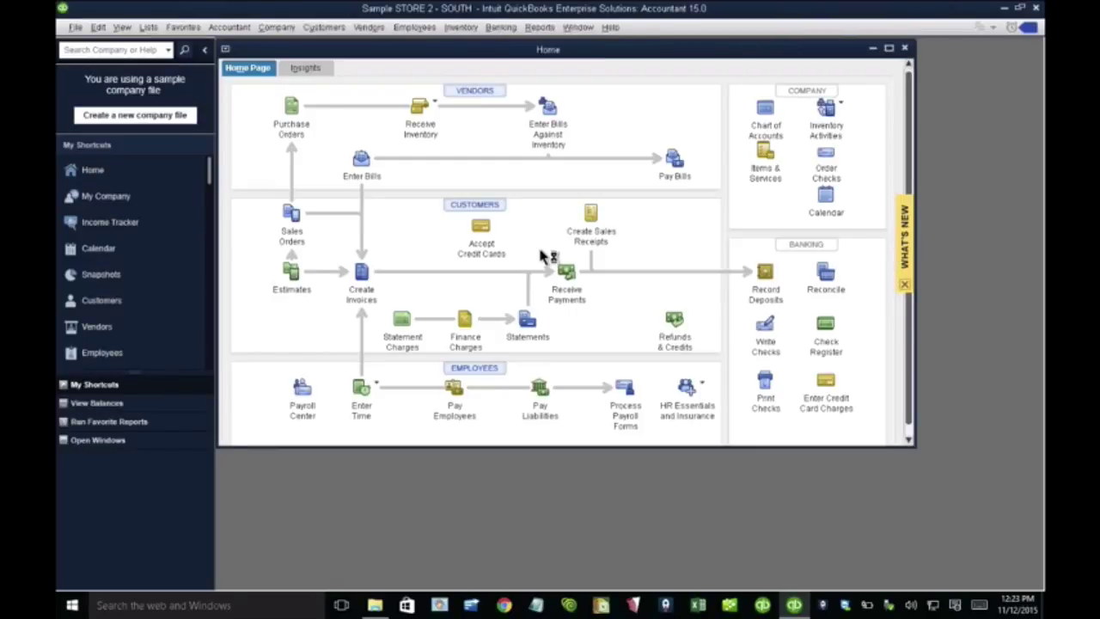
- Maximize the Home window, narrow the shortcuts panel, and open the Profit & Loss Standard report
double_click(372, 53)
left_click(208, 49)
left_click(538, 28)
mouse_move(602, 161)
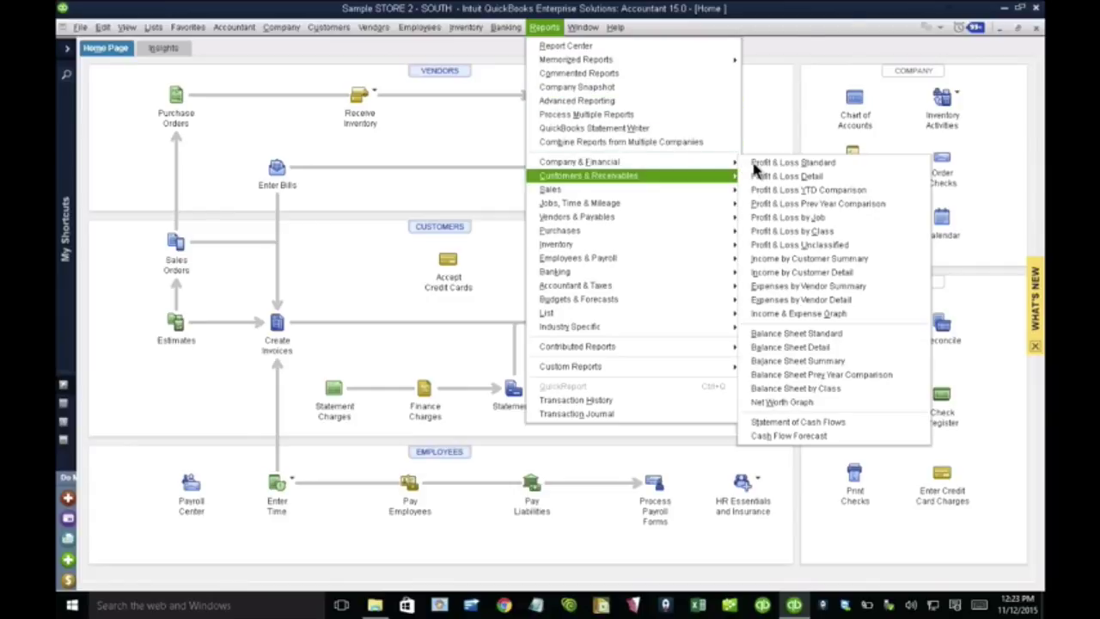
left_click(761, 165)
- Set the report dates to This Fiscal Year (January–December 2019) and collapse it to summary accounts
left_click(172, 68)
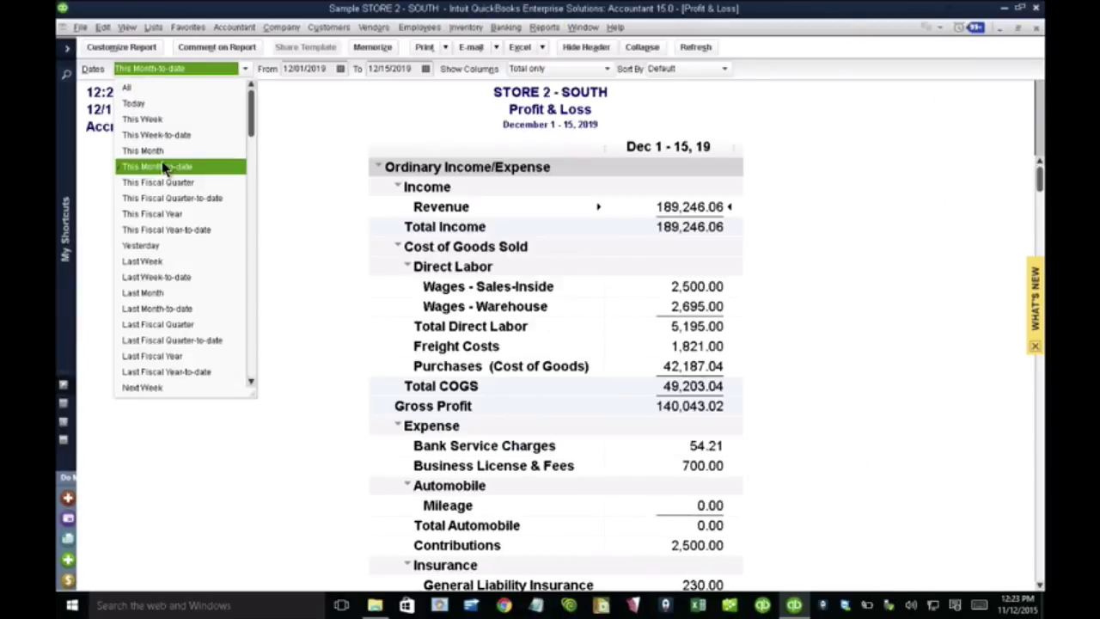
left_click(163, 356)
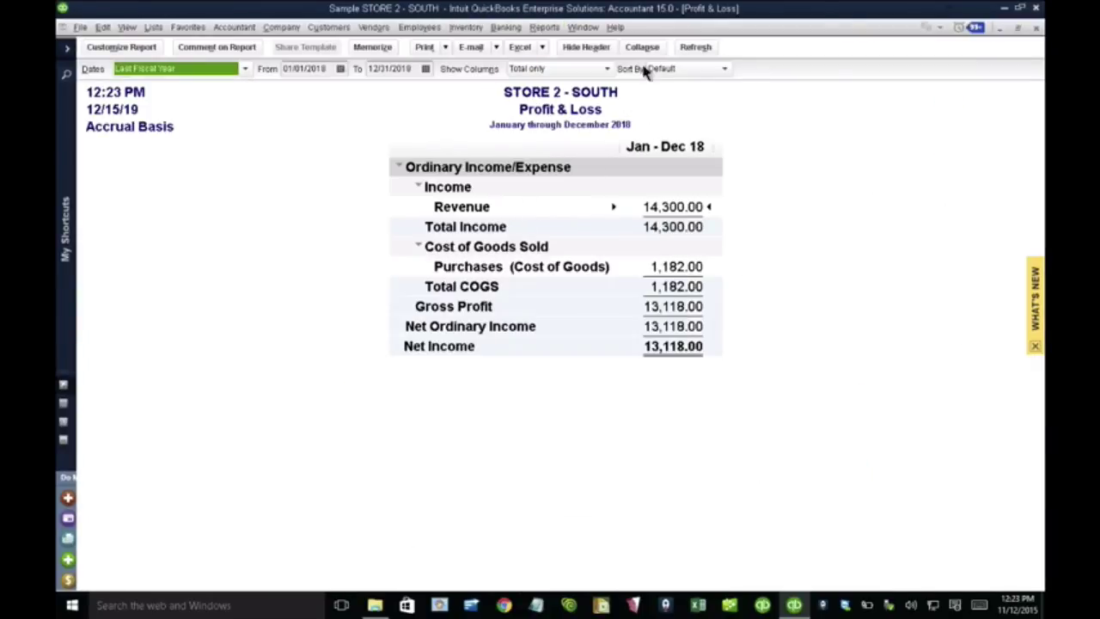
left_click(147, 69)
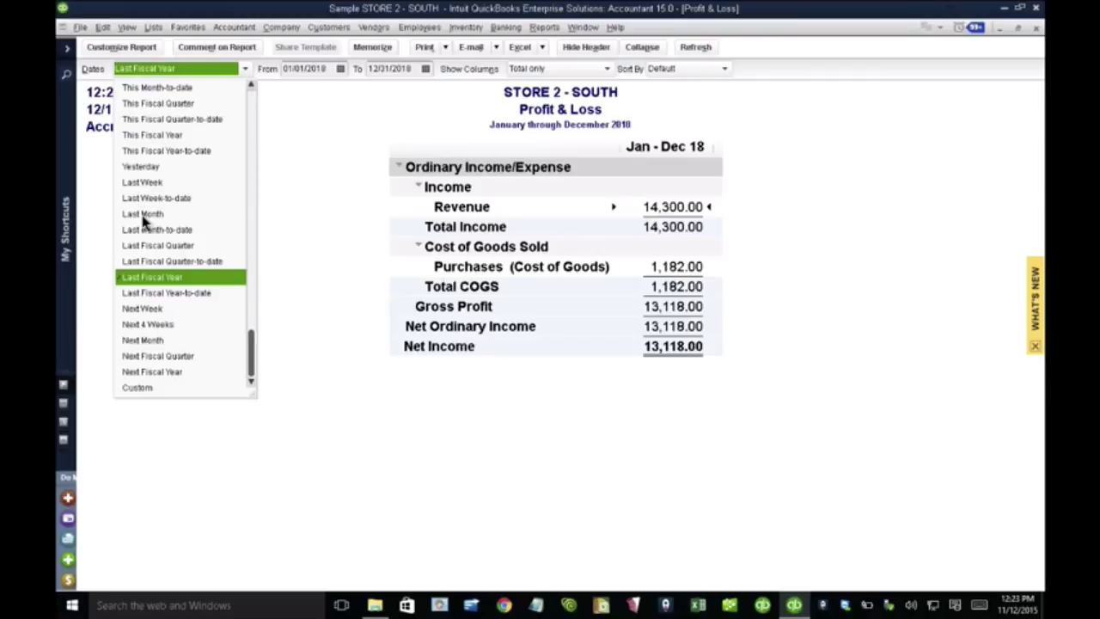
left_click(144, 135)
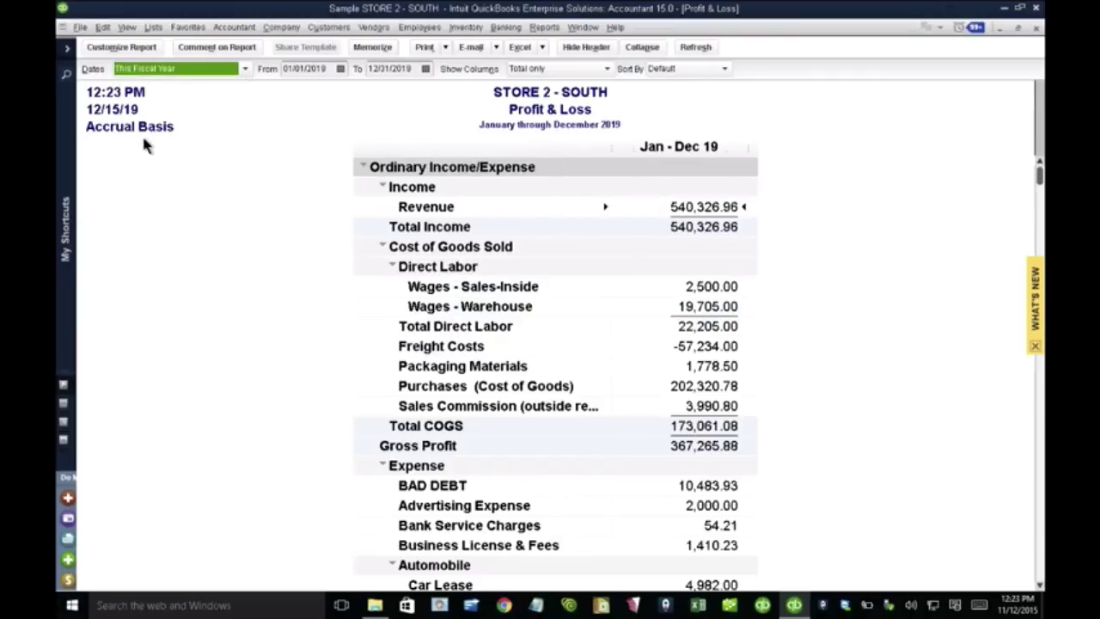
left_click(644, 47)
scroll(731, 283, "down", 4)
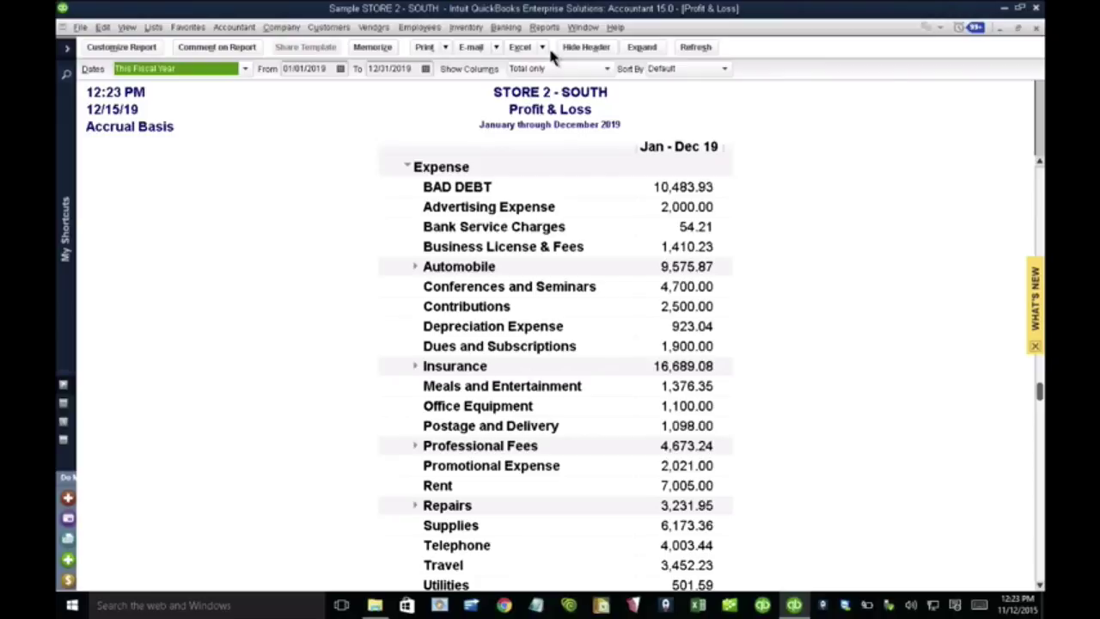
left_click(545, 27)
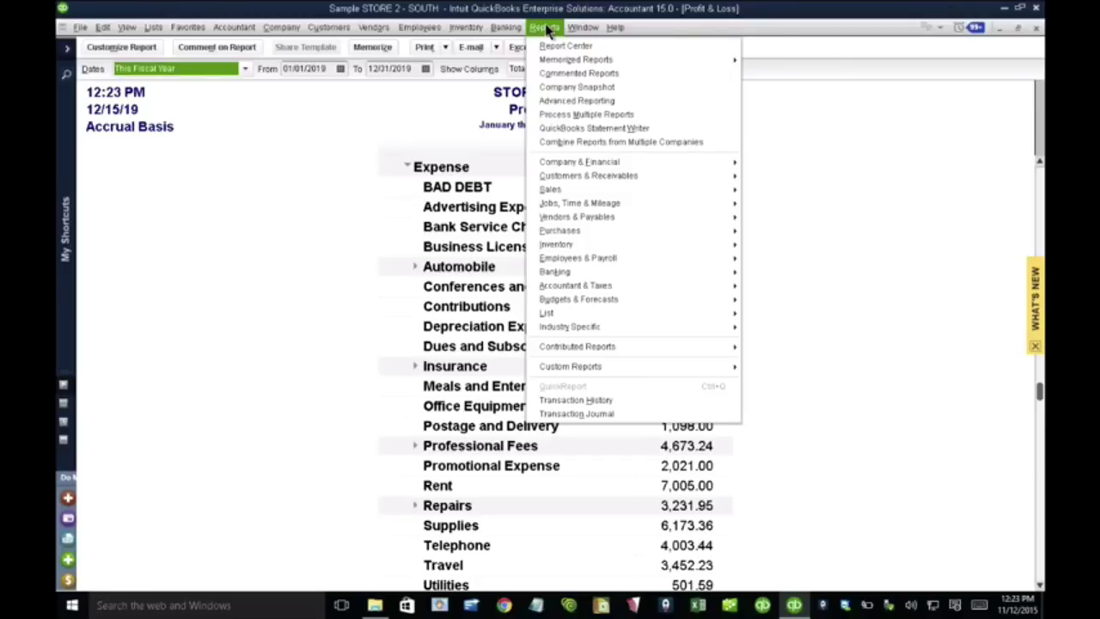
left_click(546, 28)
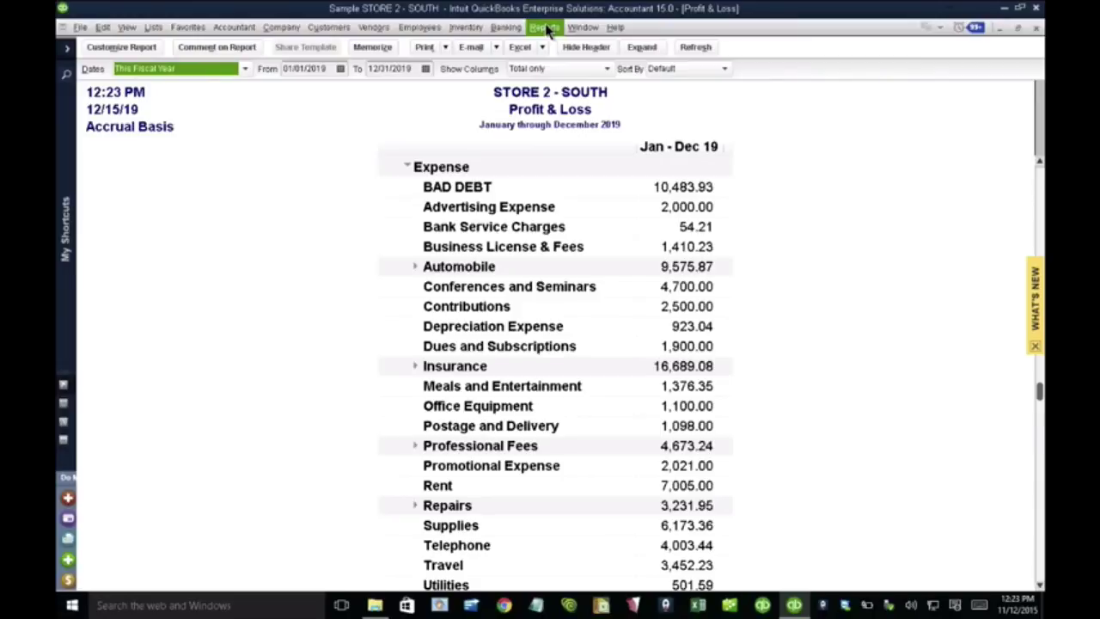
- Start Combine Reports from Multiple Companies and add the STORE1 CLEAN.qbw company file
left_click(546, 28)
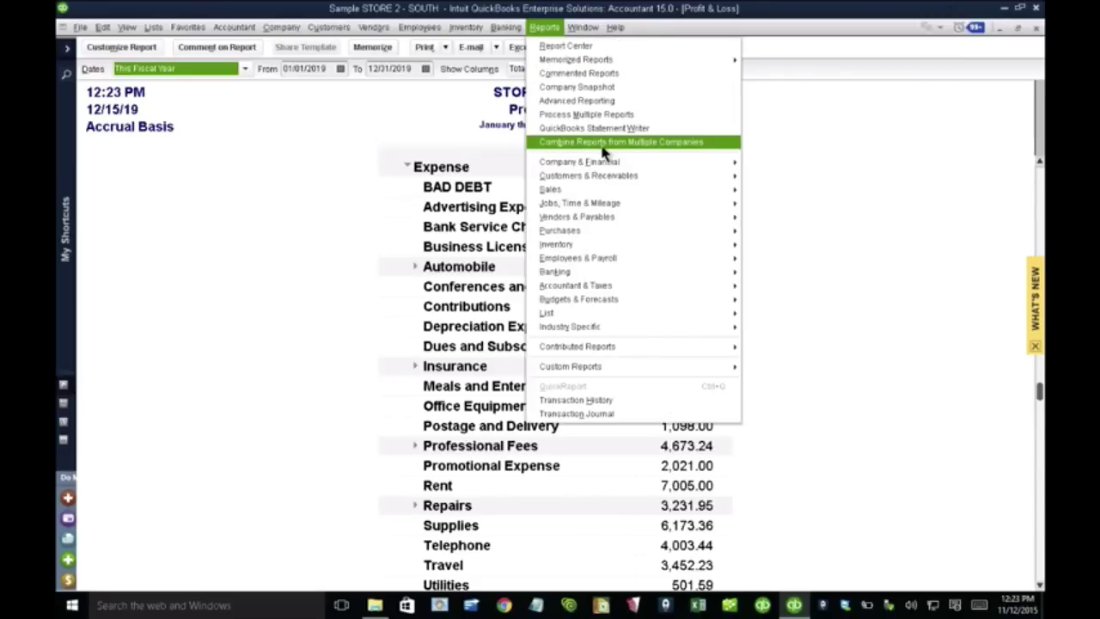
left_click(553, 43)
left_click(552, 32)
left_click(581, 146)
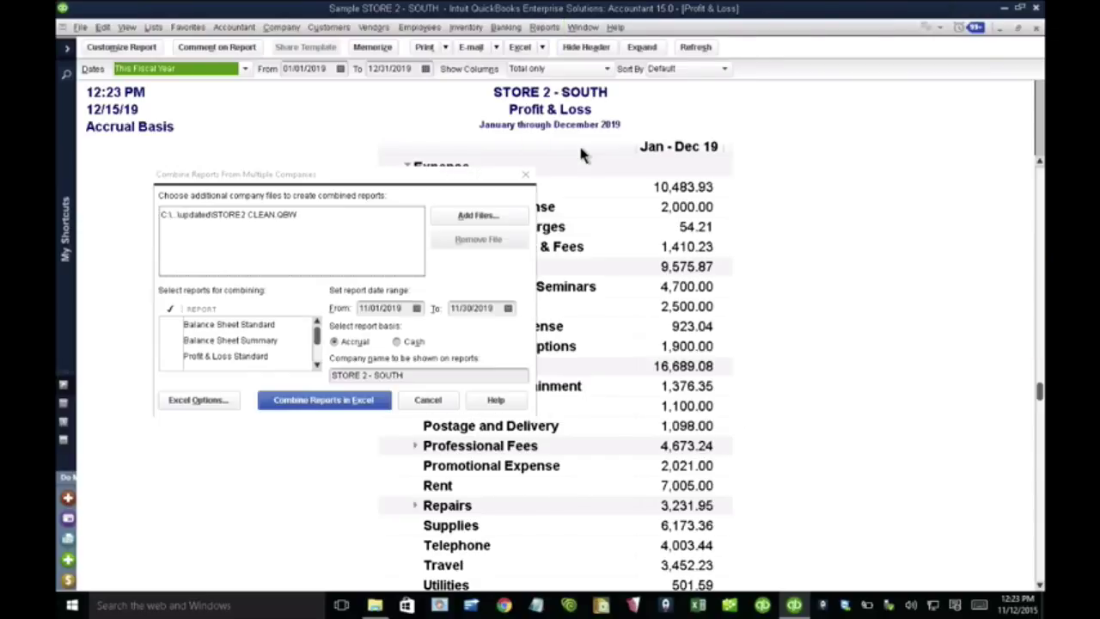
left_click(470, 216)
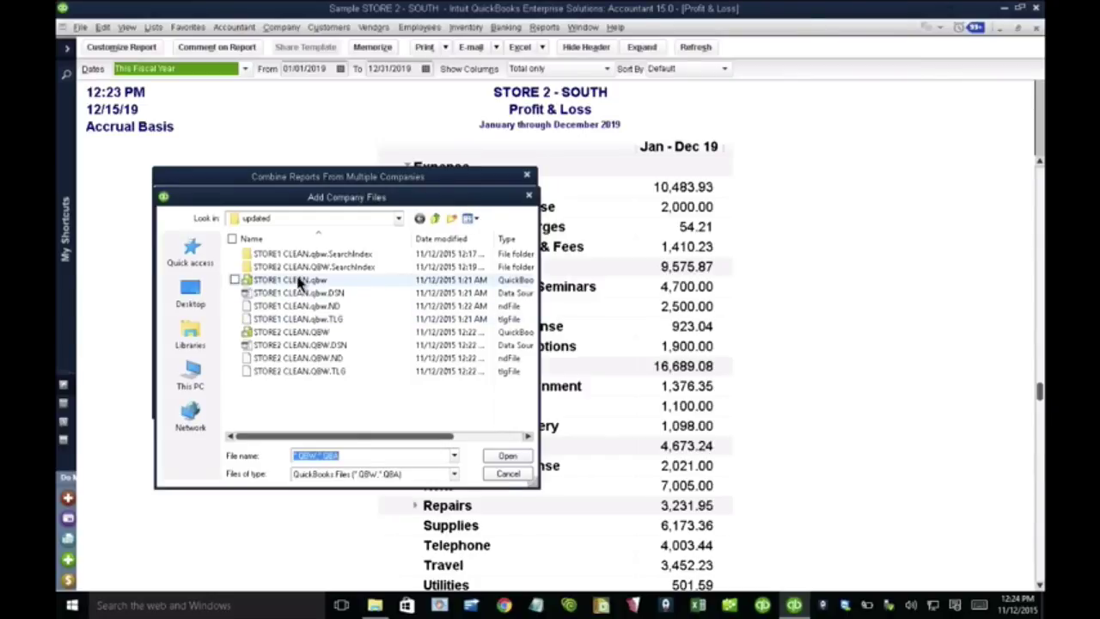
left_click(292, 279)
left_click(508, 456)
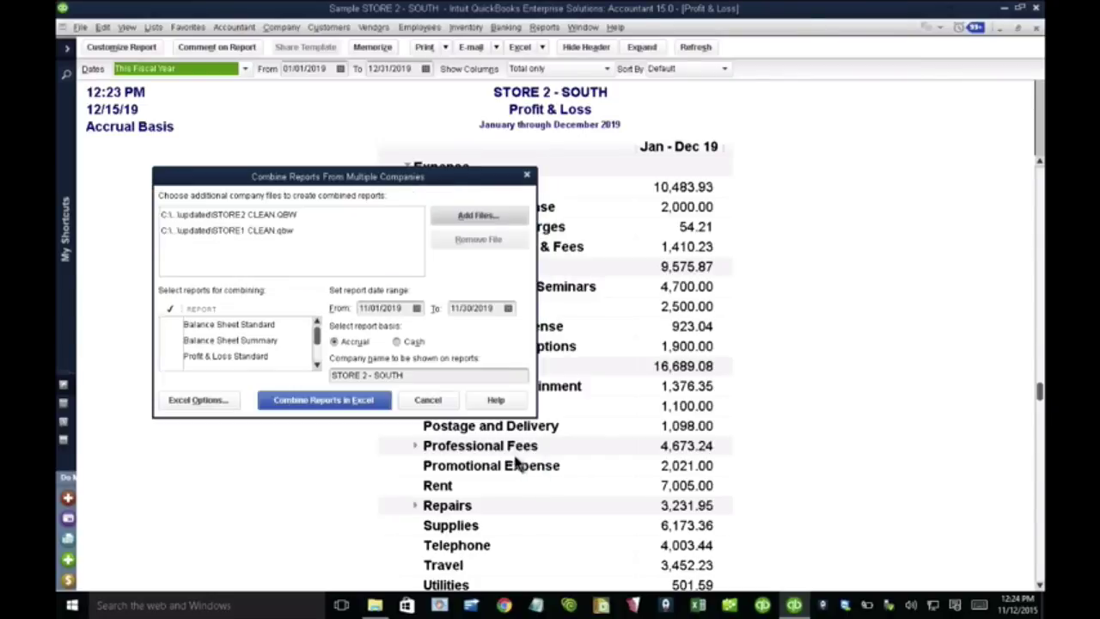
- Set the combined report date range from 01/01/2019 to 12/31/2019
left_click(247, 232)
left_click(395, 308)
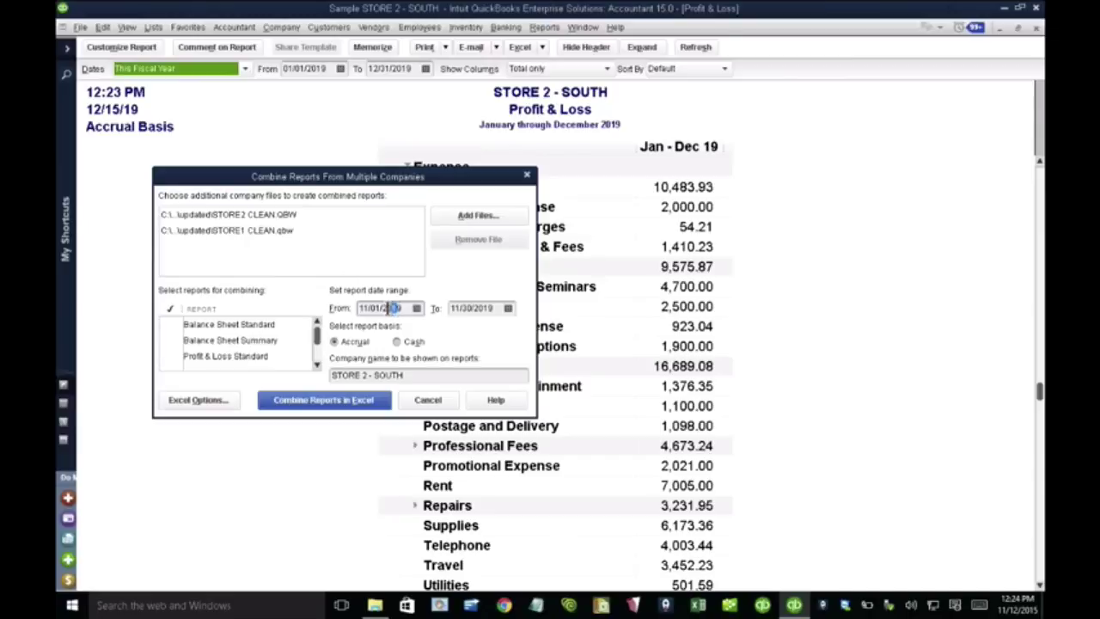
left_click_drag(401, 308, 384, 308)
triple_click(383, 307)
type("01/01/2019")
left_click(465, 307)
type("12/31/2019")
triple_click(466, 308)
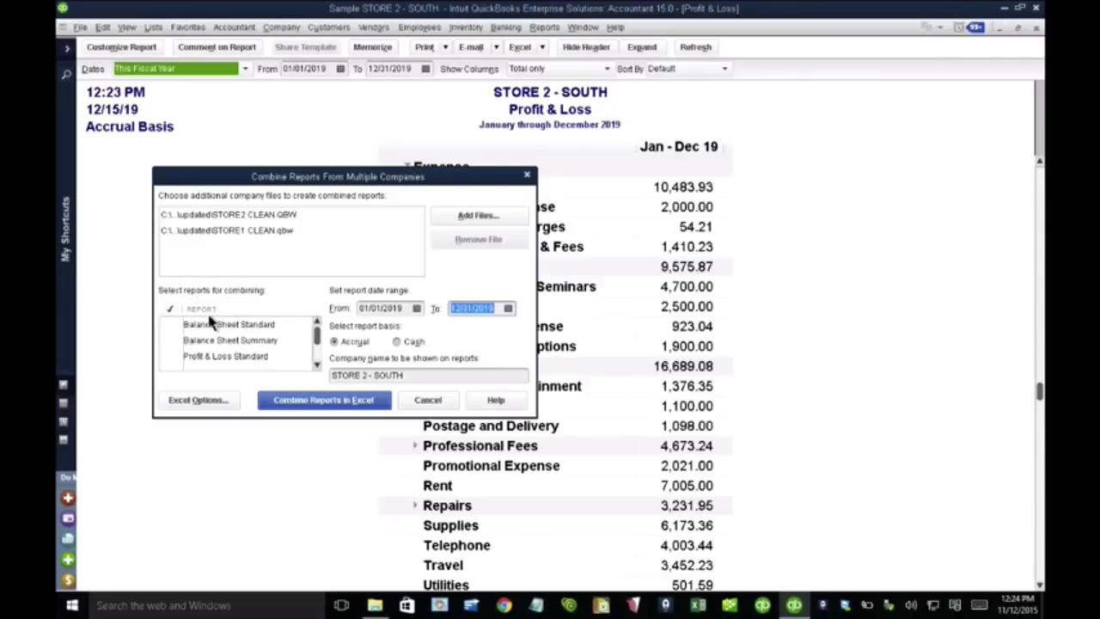
- Check Balance Sheet Standard, Profit & Loss Standard and Profit & Loss by Class for combining
left_click(175, 331)
left_click(174, 326)
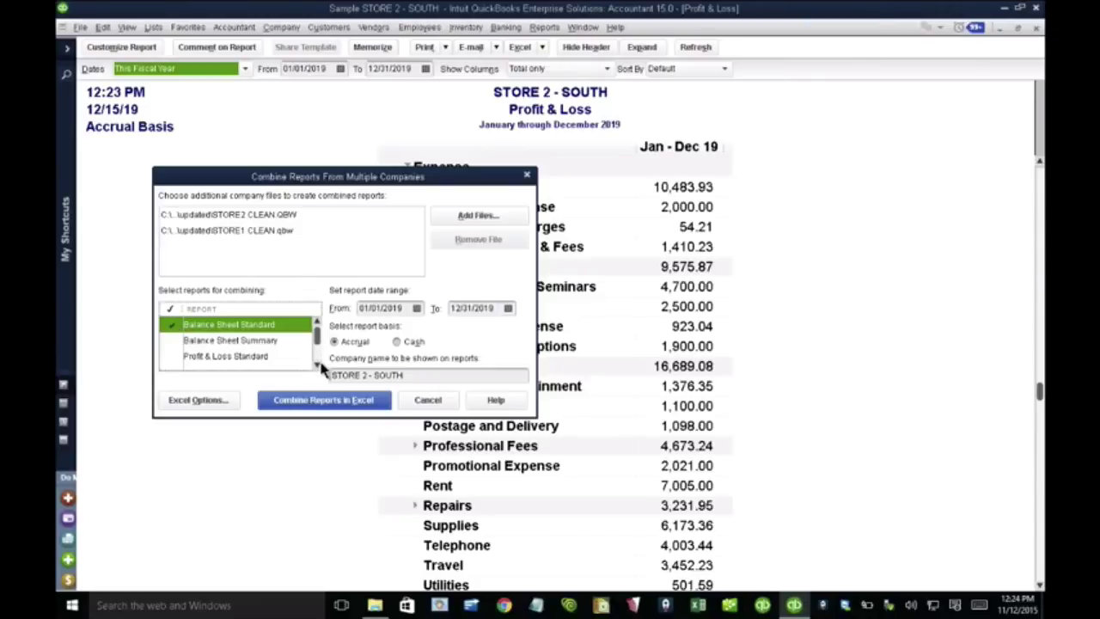
scroll(284, 358, "down", 2)
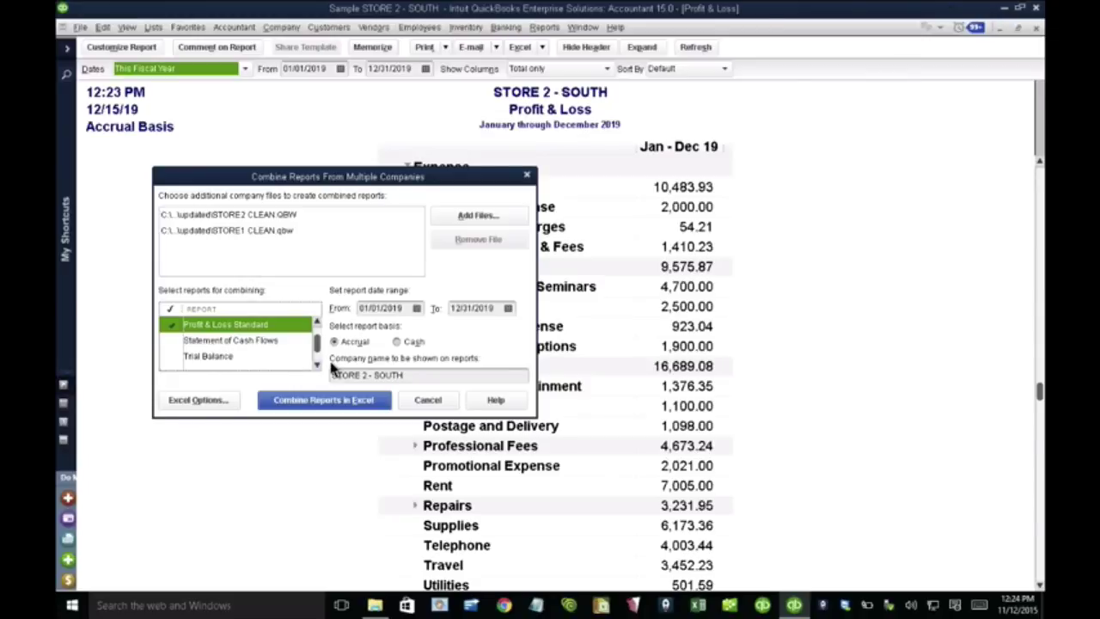
left_click(317, 366)
left_click(316, 366)
left_click(234, 344)
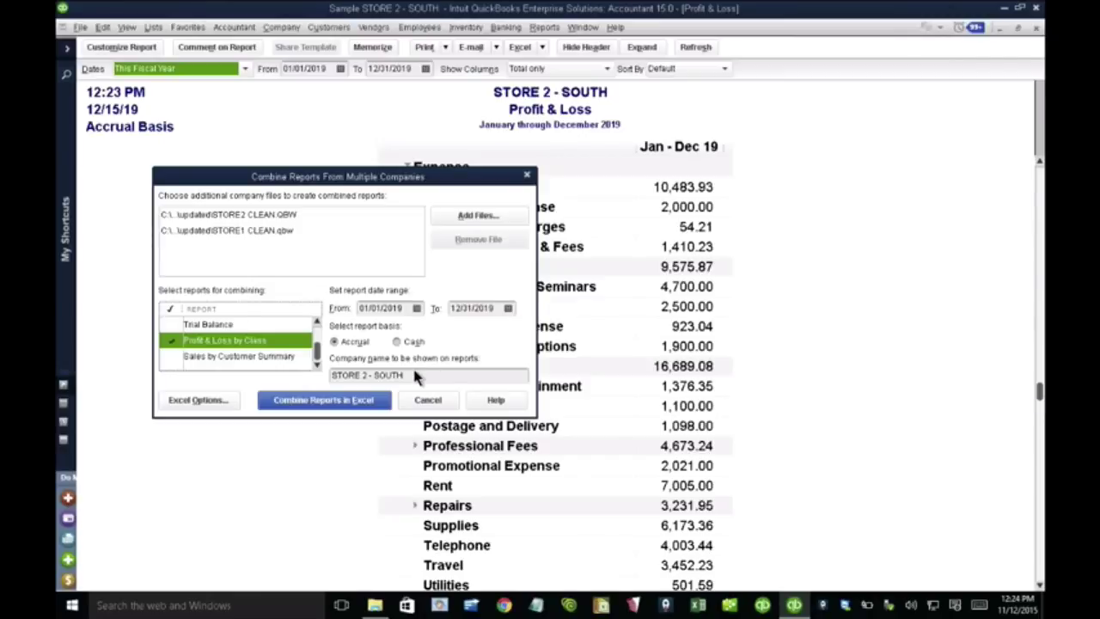
- Replace the combined company name with STORES COMBINED
left_click_drag(414, 375, 299, 380)
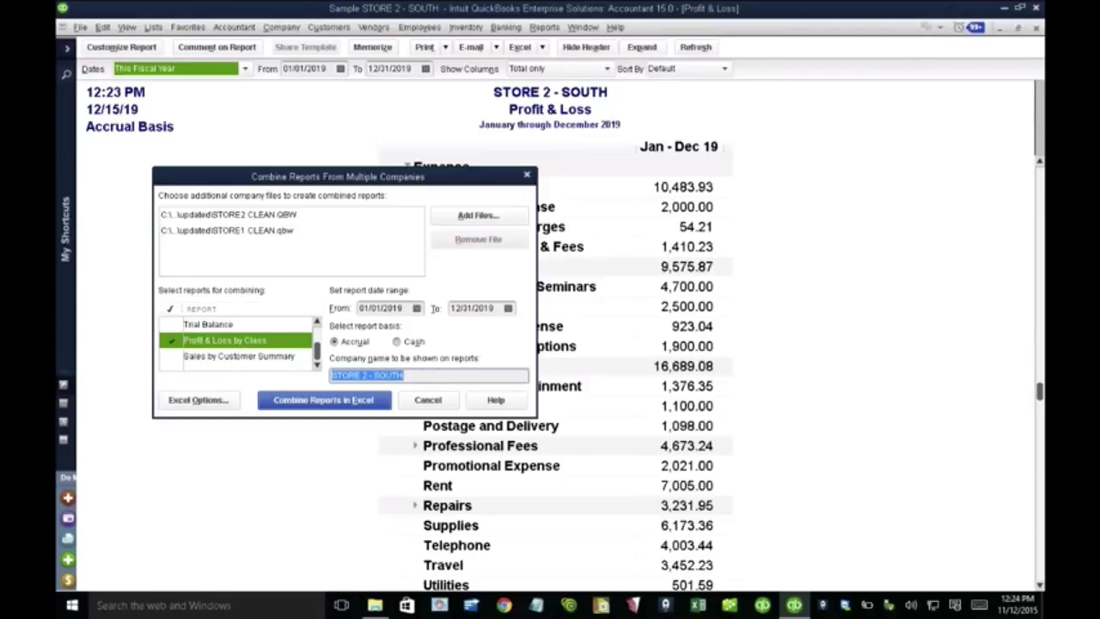
type("STORES C")
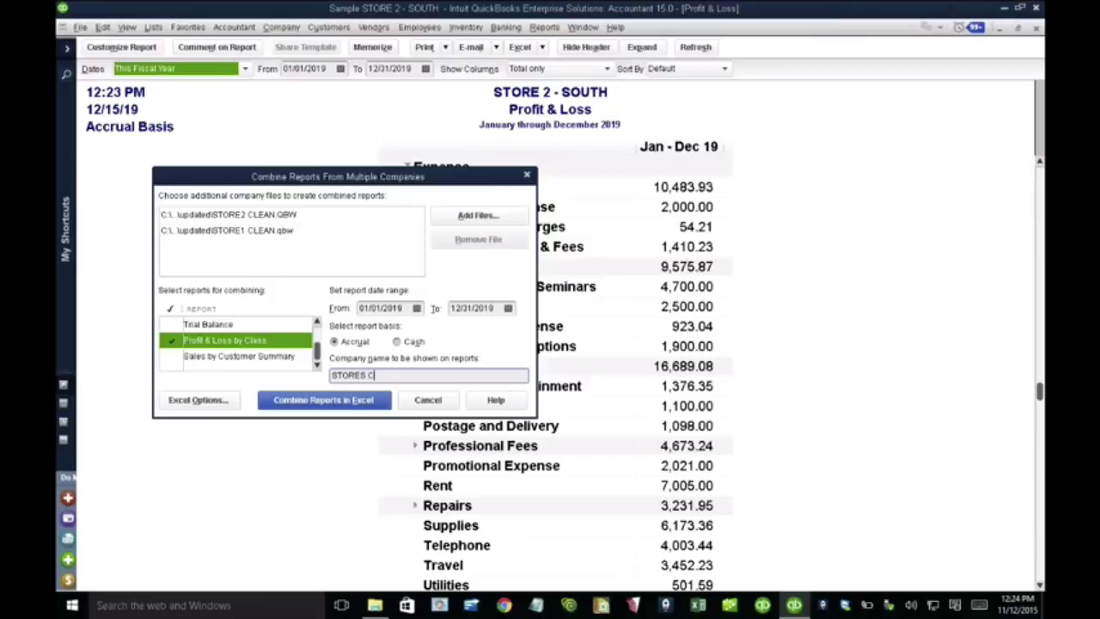
type("OMBINED")
left_click_drag(423, 375, 352, 386)
- Turn off Auto Outline in Advanced Excel Options, combine the reports into Excel, then cancel the setup
left_click(198, 400)
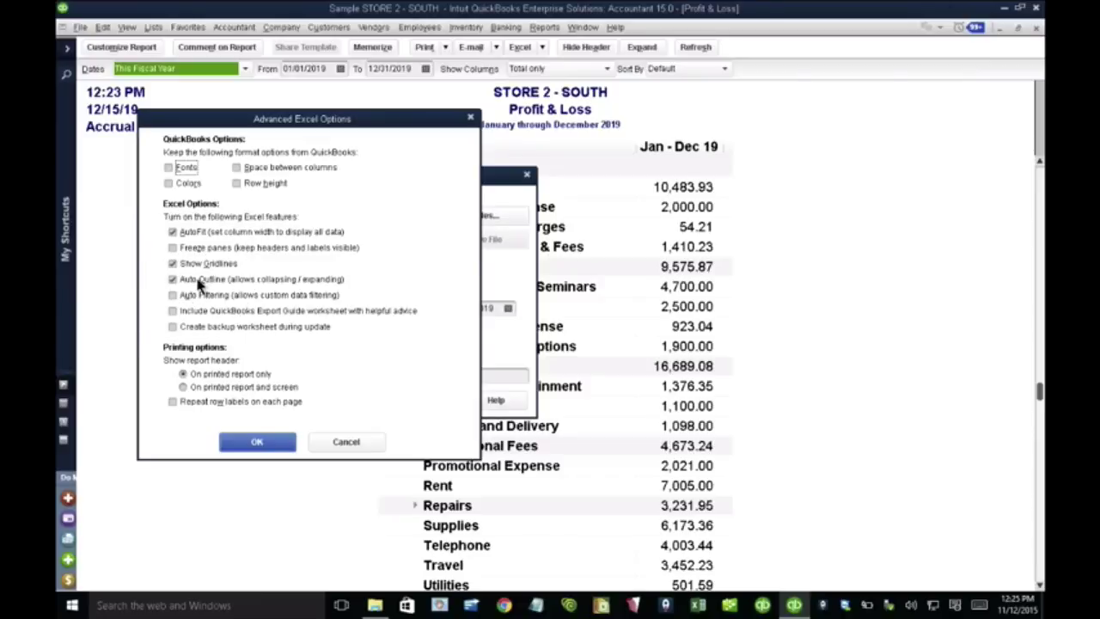
left_click(199, 281)
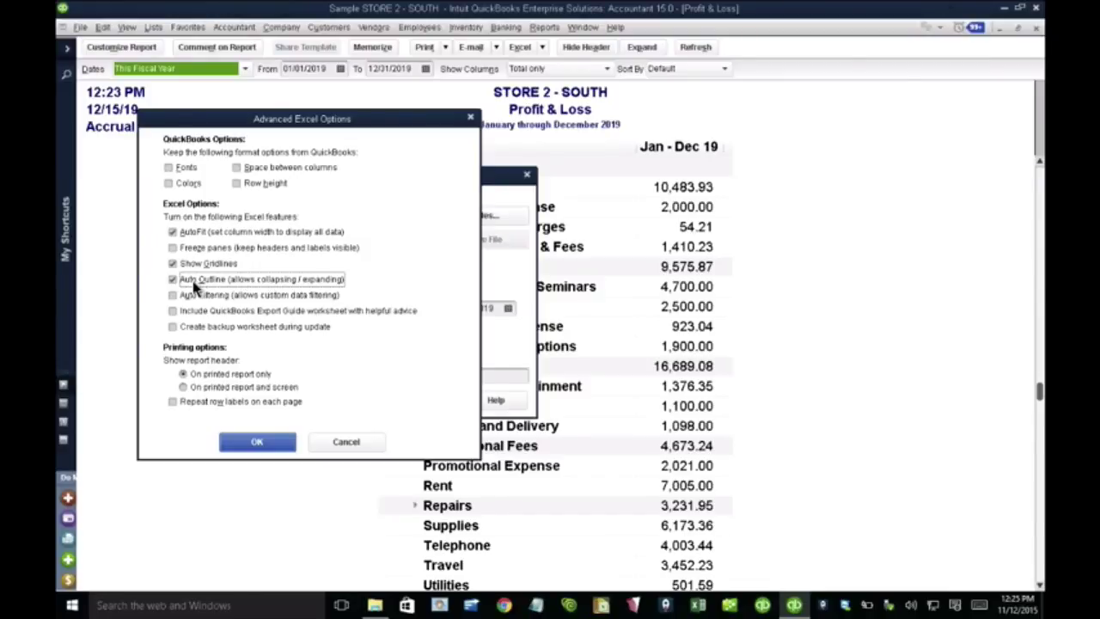
left_click(257, 442)
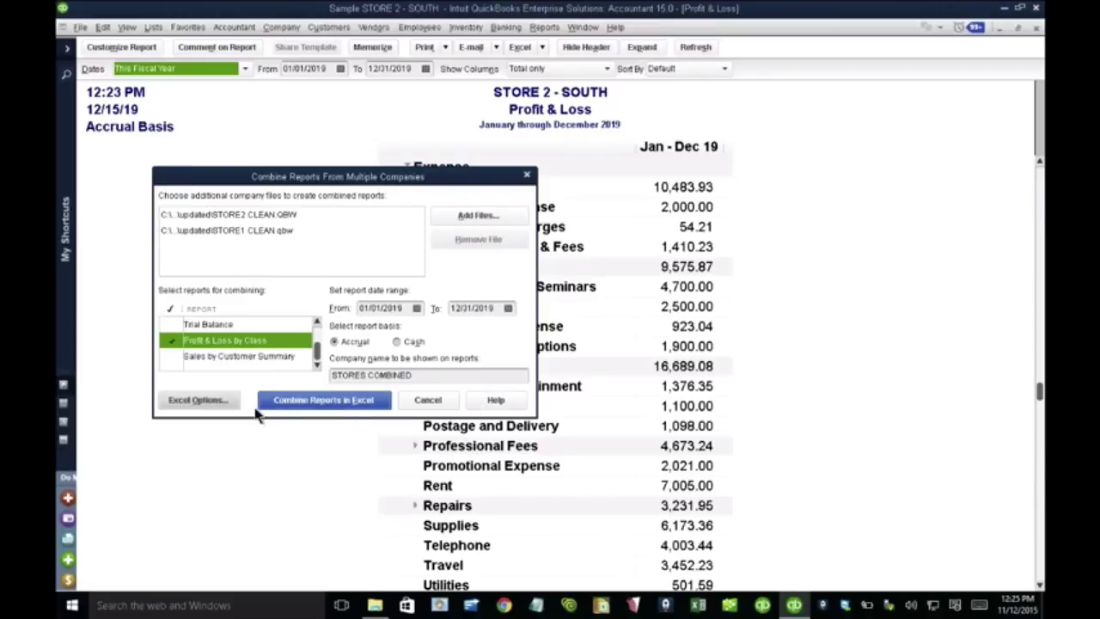
left_click(327, 408)
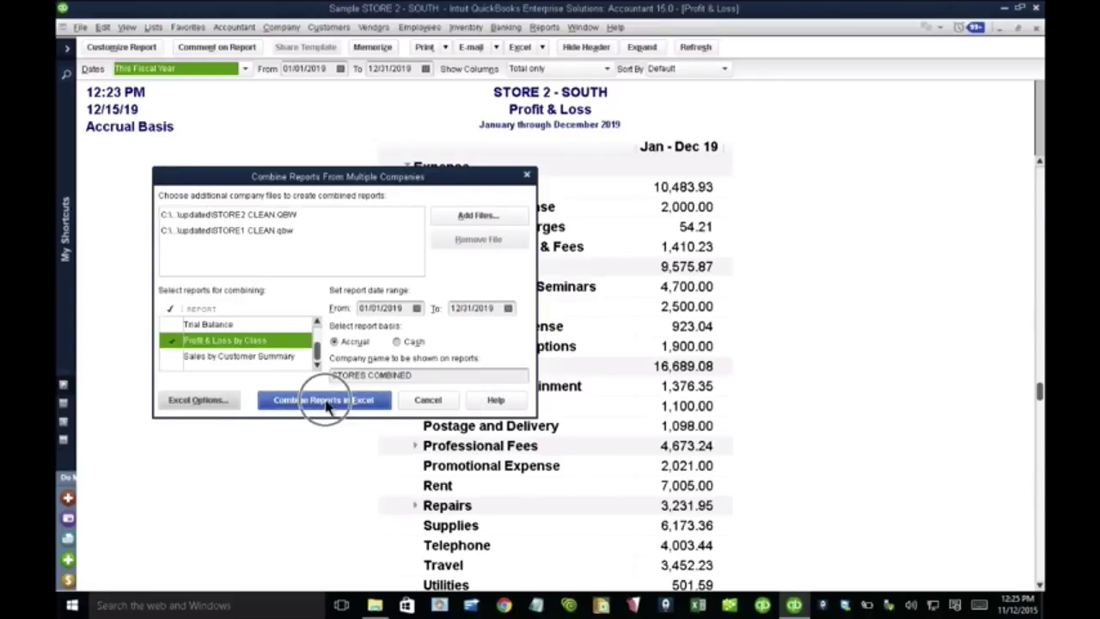
left_click(427, 401)
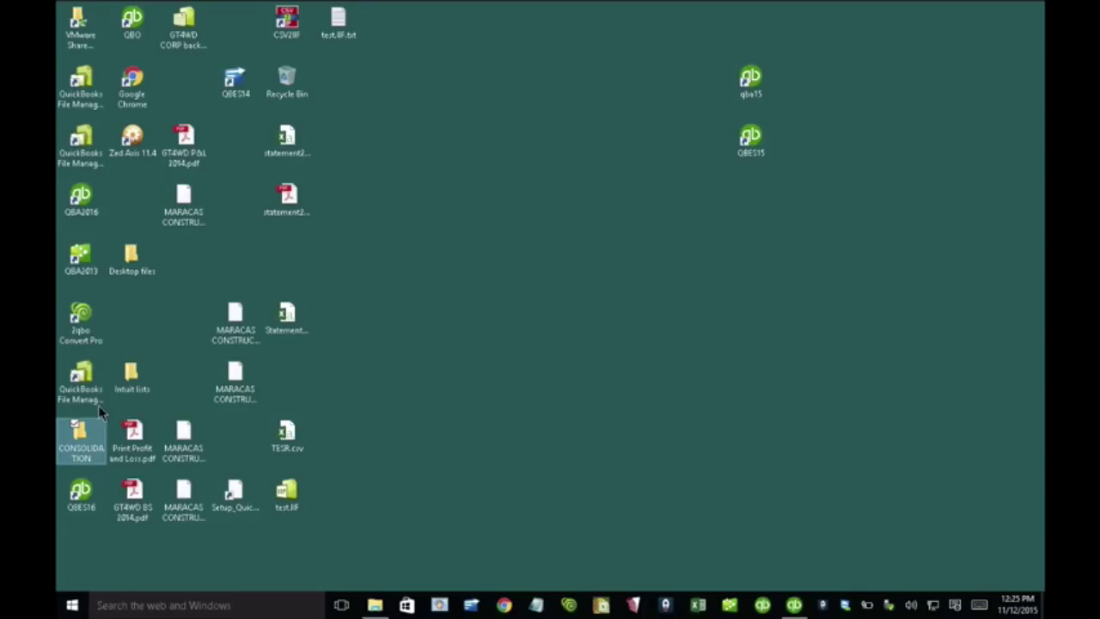
- Open cONSOLIDATION ACCT NUMBERS.xlsx from CONSOLIDATION > updated, widening the Name column to read it
double_click(89, 431)
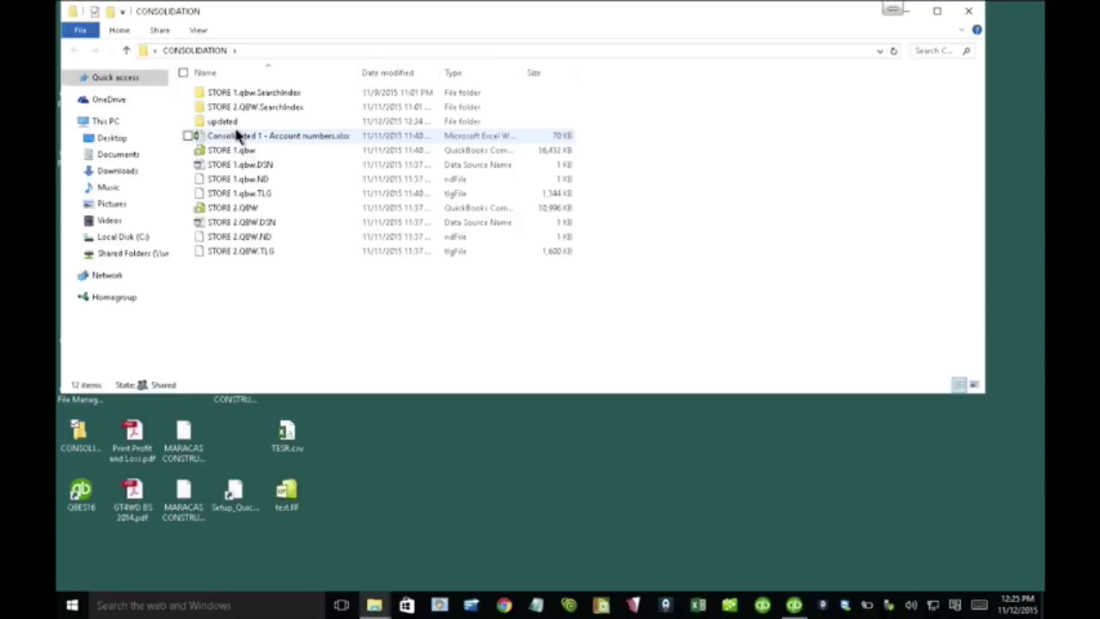
double_click(223, 122)
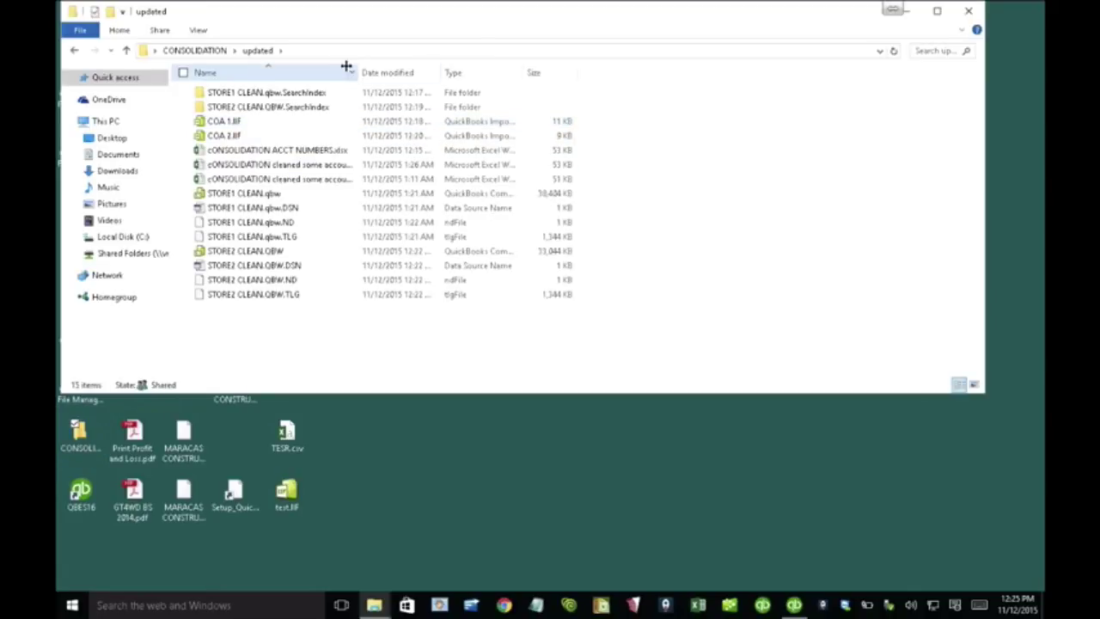
left_click_drag(345, 66, 534, 65)
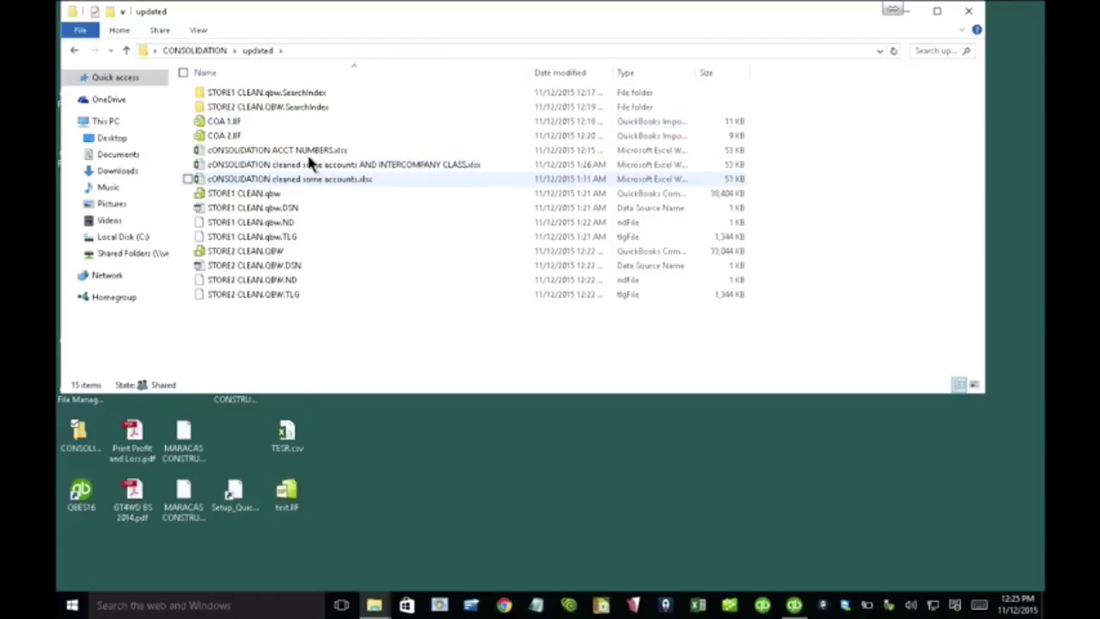
double_click(315, 152)
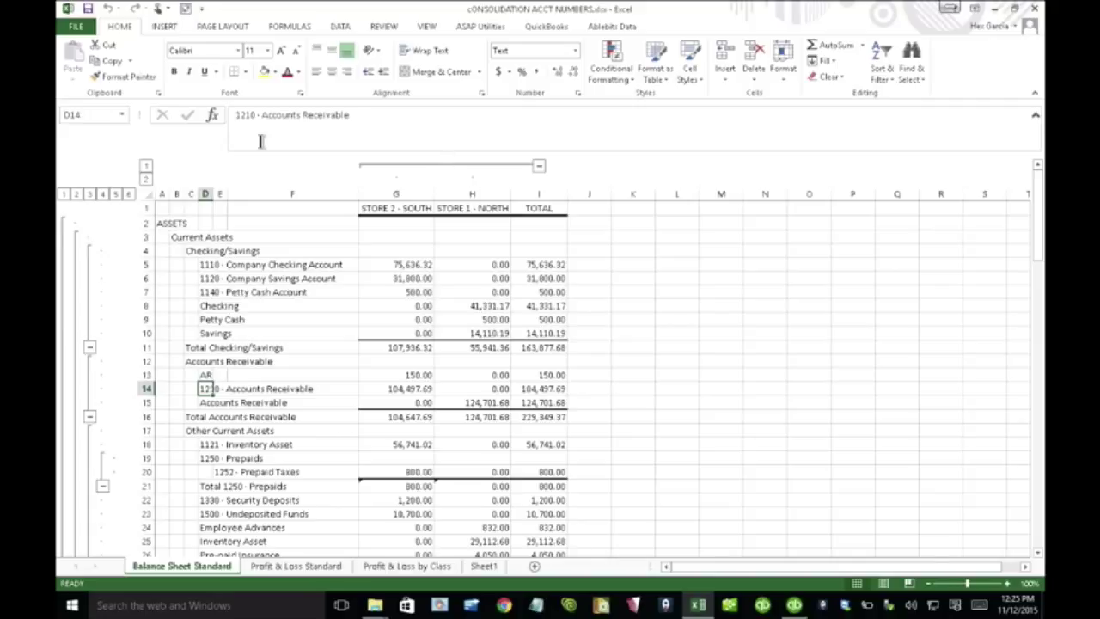
- Zoom the sheet to 125% and check the 1110 Company Checking Account and Checking labels
left_click(424, 27)
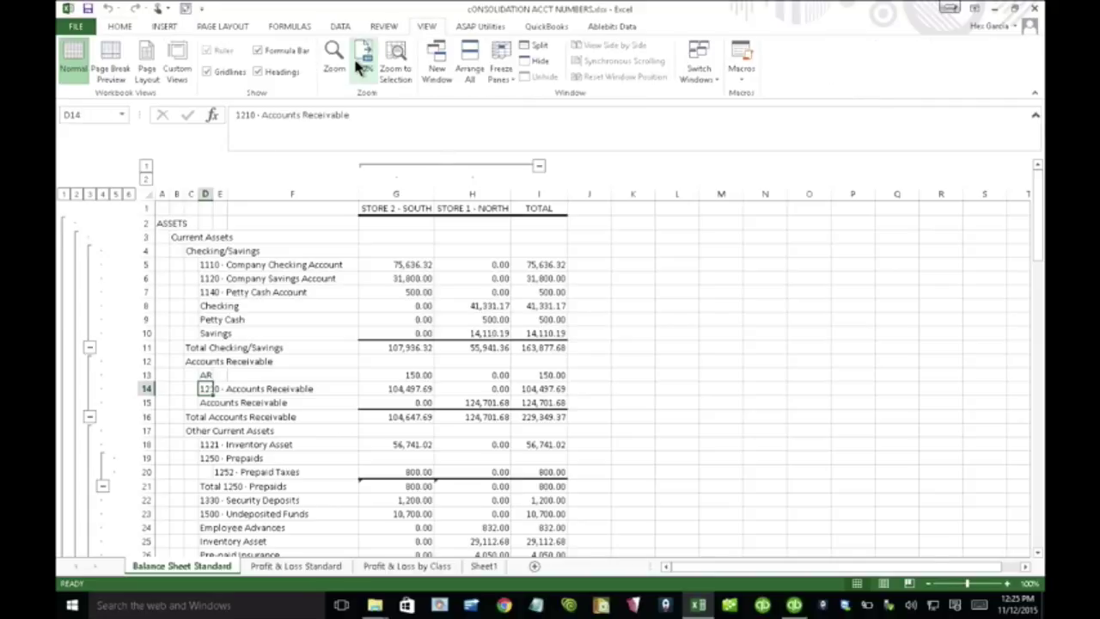
left_click(398, 66)
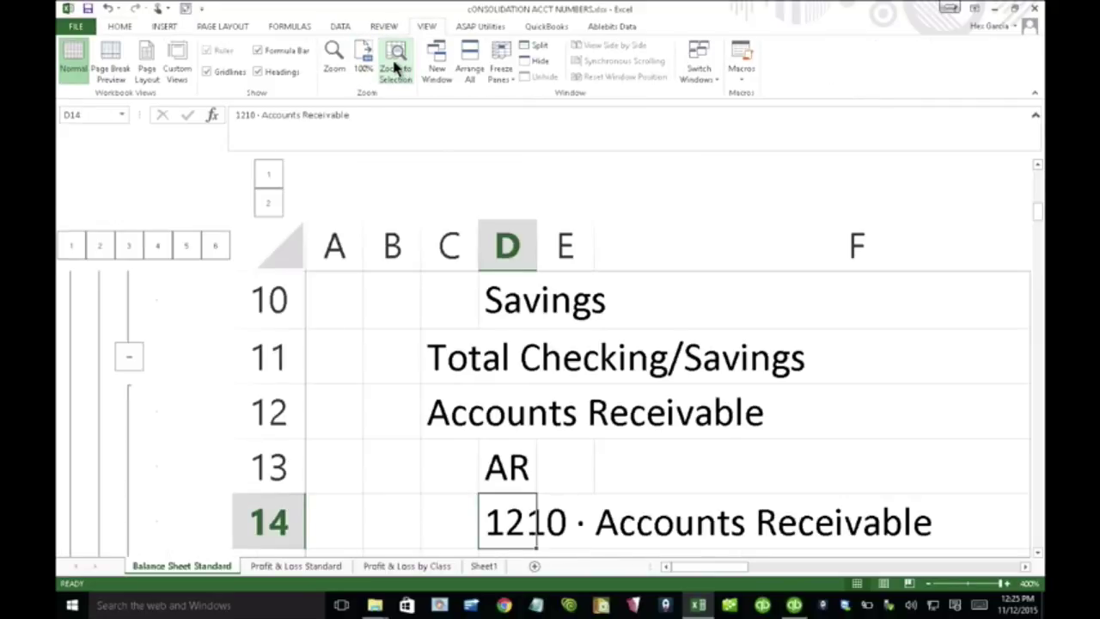
left_click(363, 60)
left_click(334, 56)
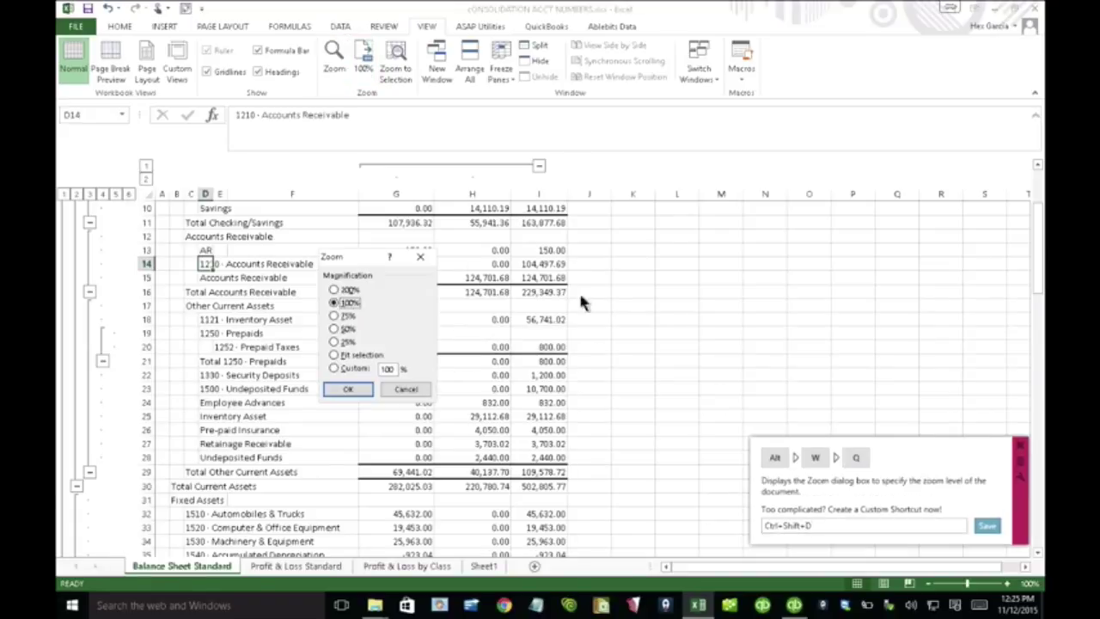
left_click(351, 369)
type("125")
key("Return")
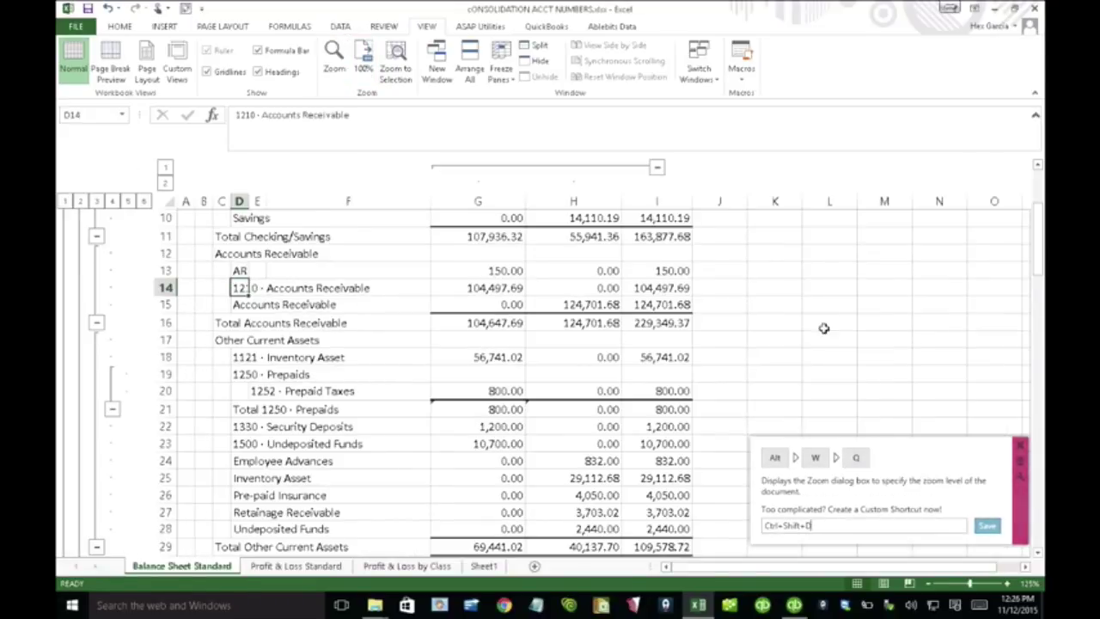
left_click_drag(1040, 262, 1039, 238)
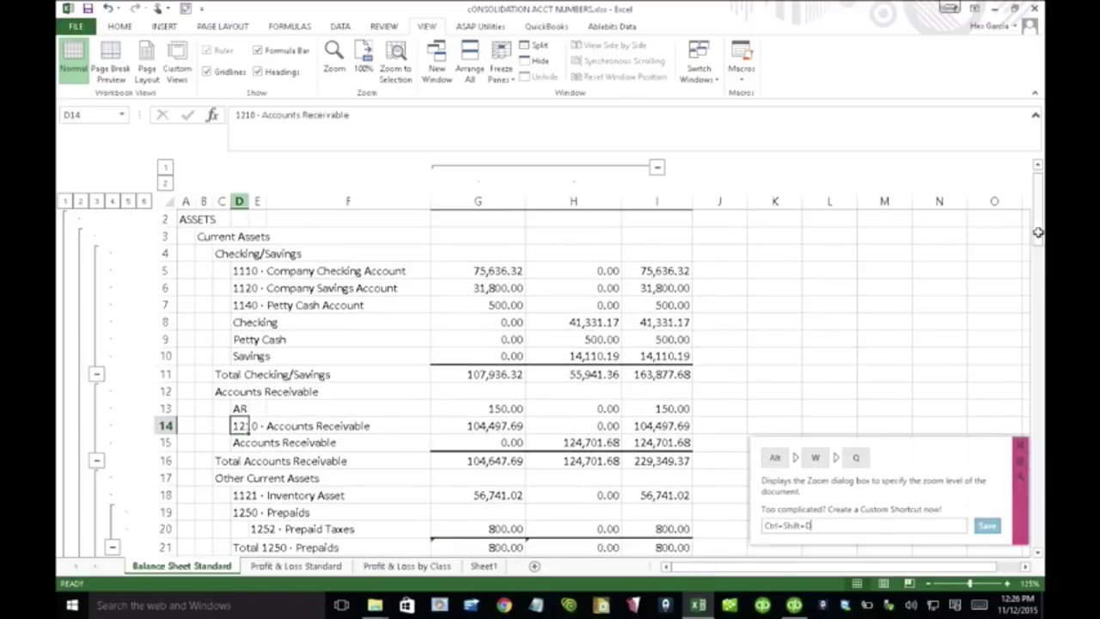
left_click(241, 271)
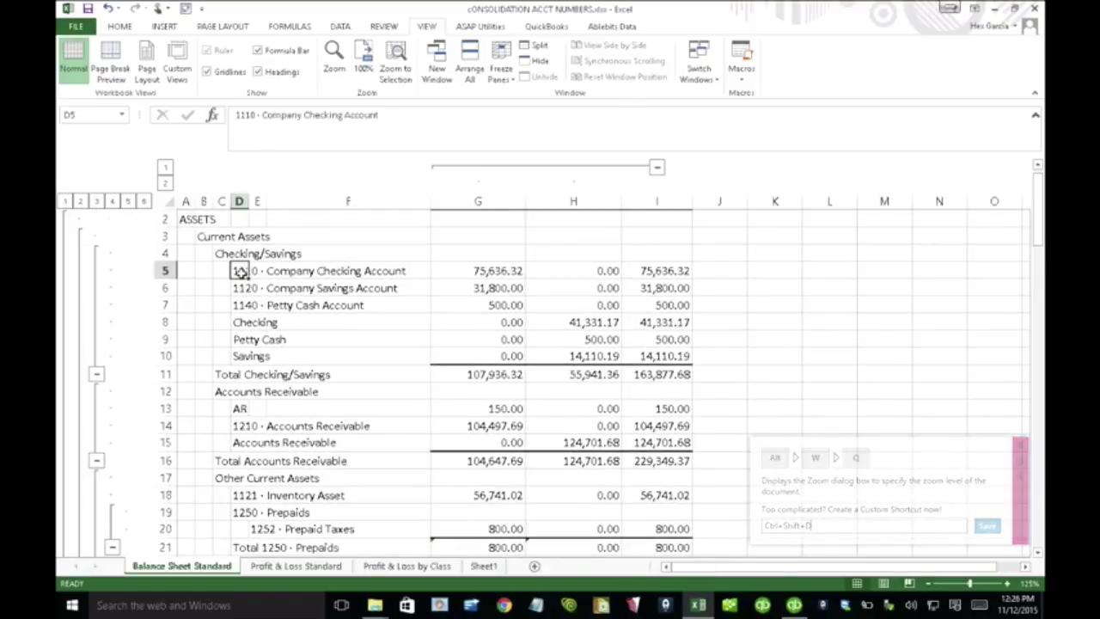
left_click(241, 322)
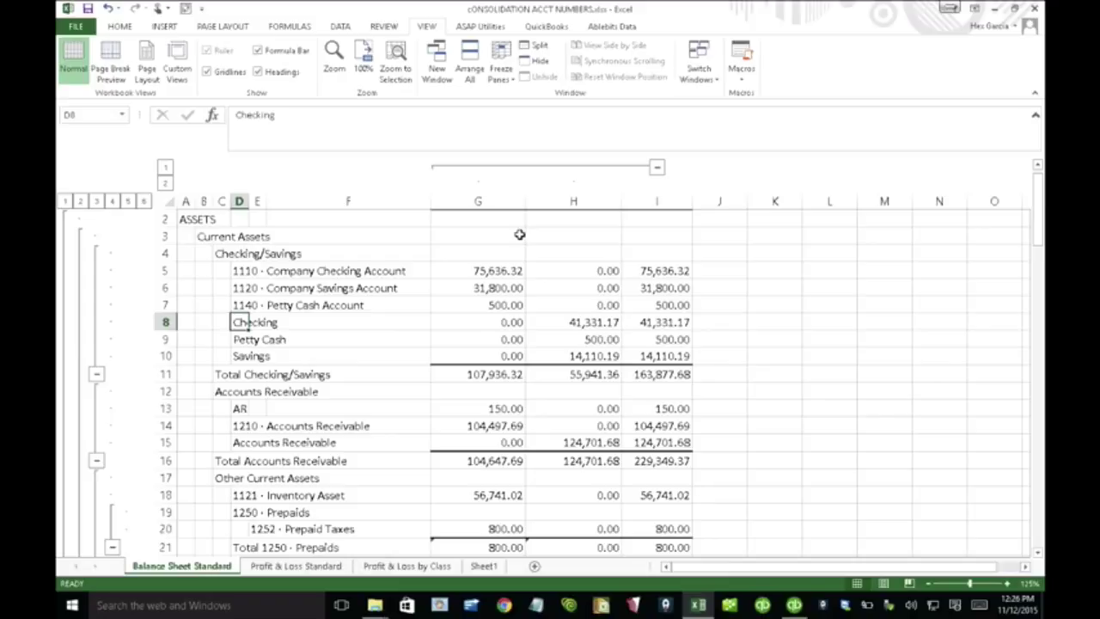
- Close the account-numbers workbook and Excel, then open the cleaned accounts and INTERCOMPANY CLASS workbook
key("ctrl+F4")
left_click(1034, 8)
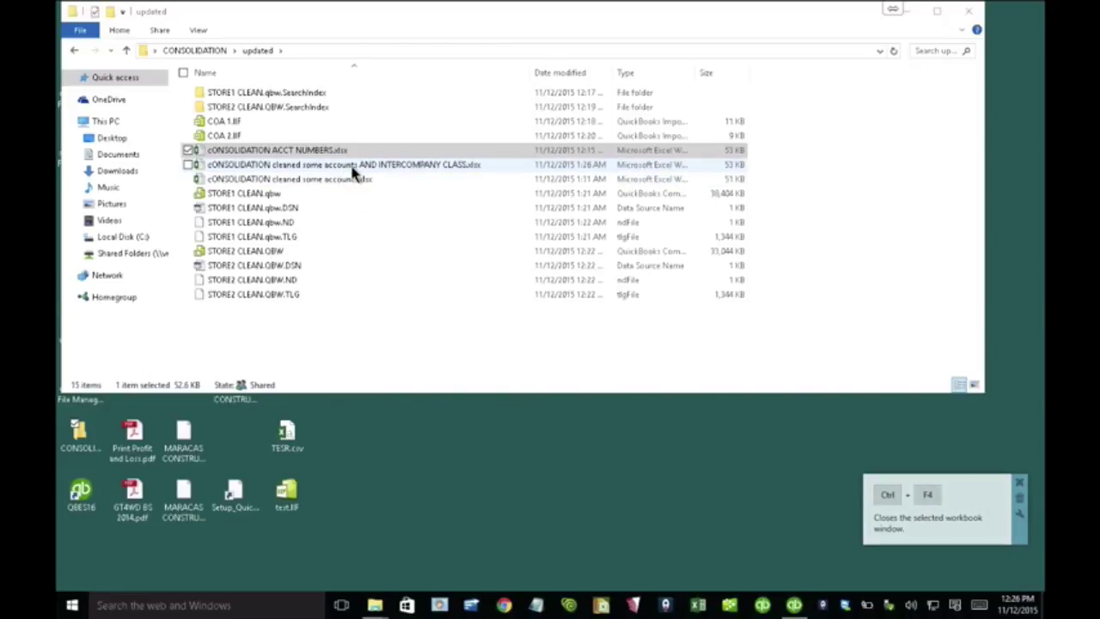
double_click(353, 167)
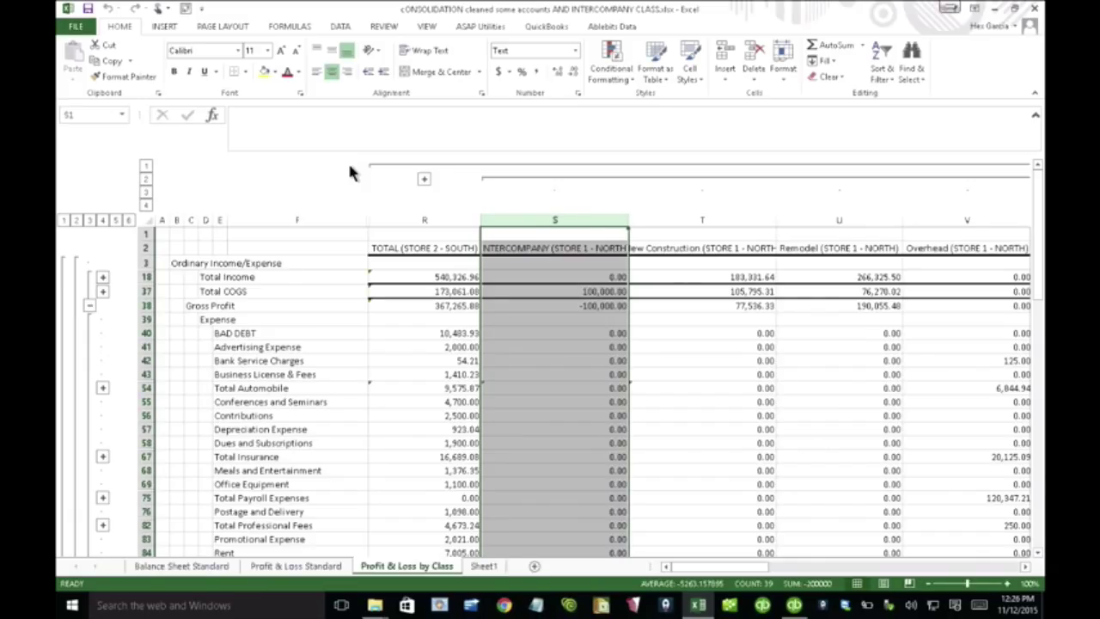
- Collapse the class columns to store totals and expand rows to individual account lines
left_click(146, 165)
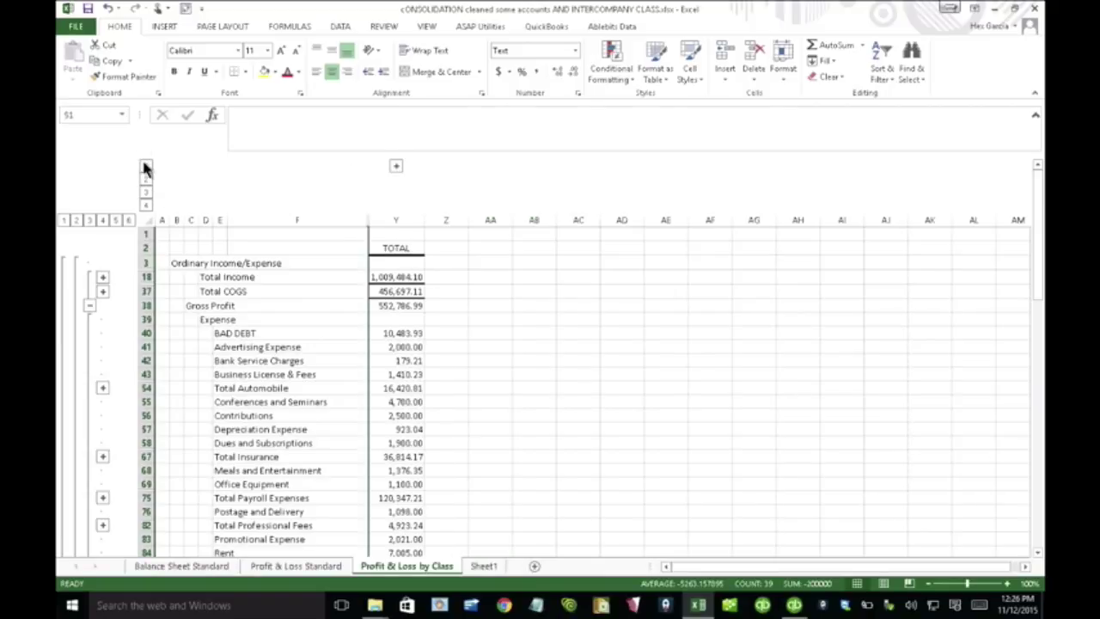
left_click(64, 220)
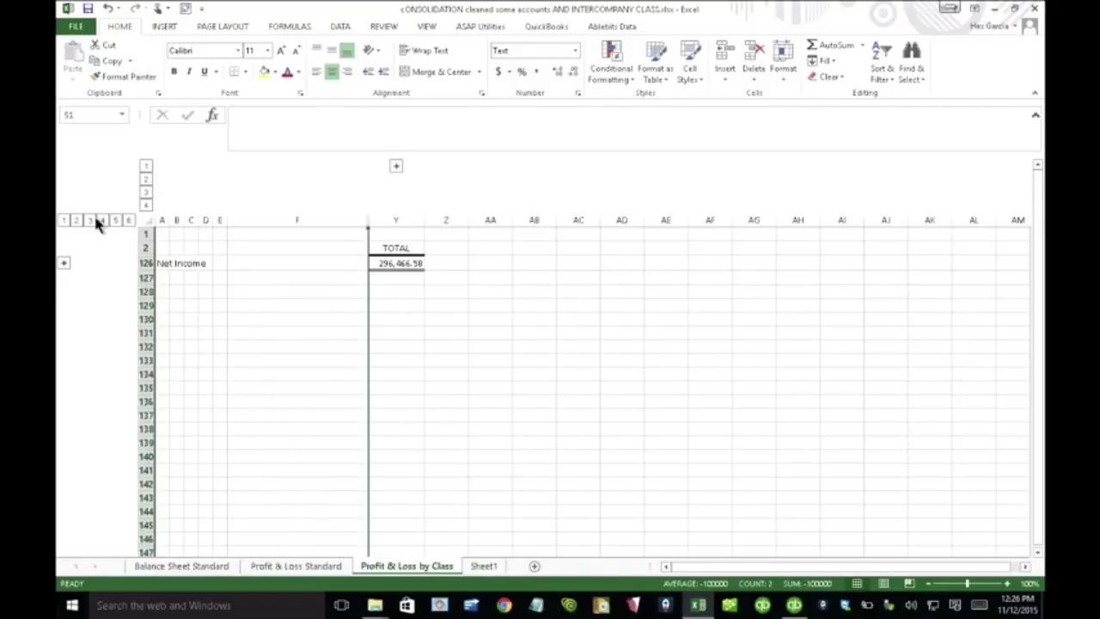
left_click(96, 219)
left_click(103, 220)
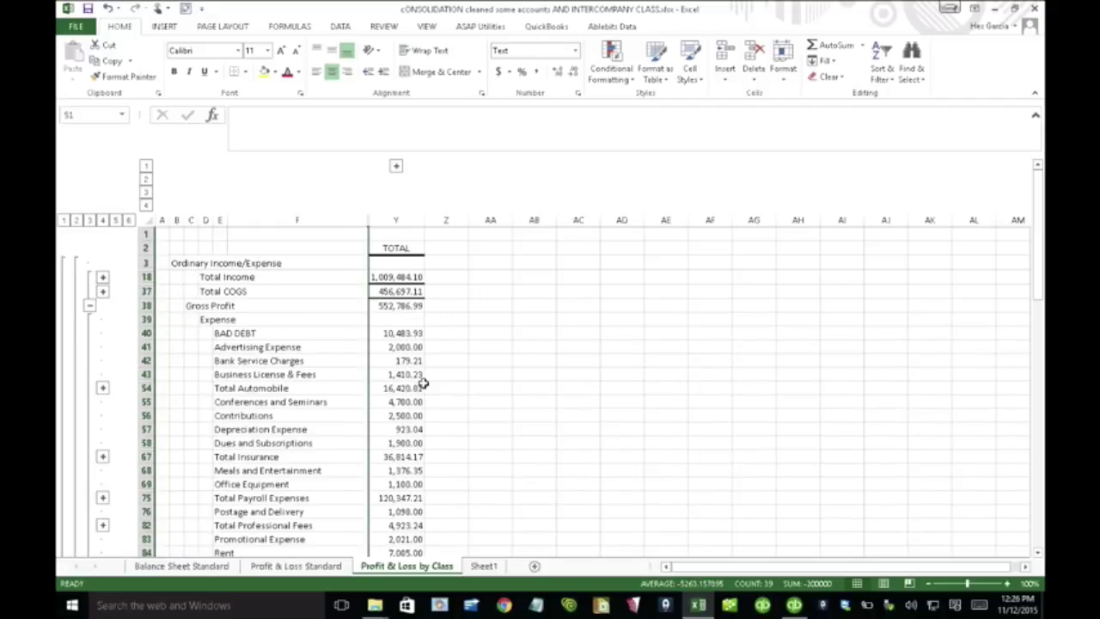
left_click(397, 166)
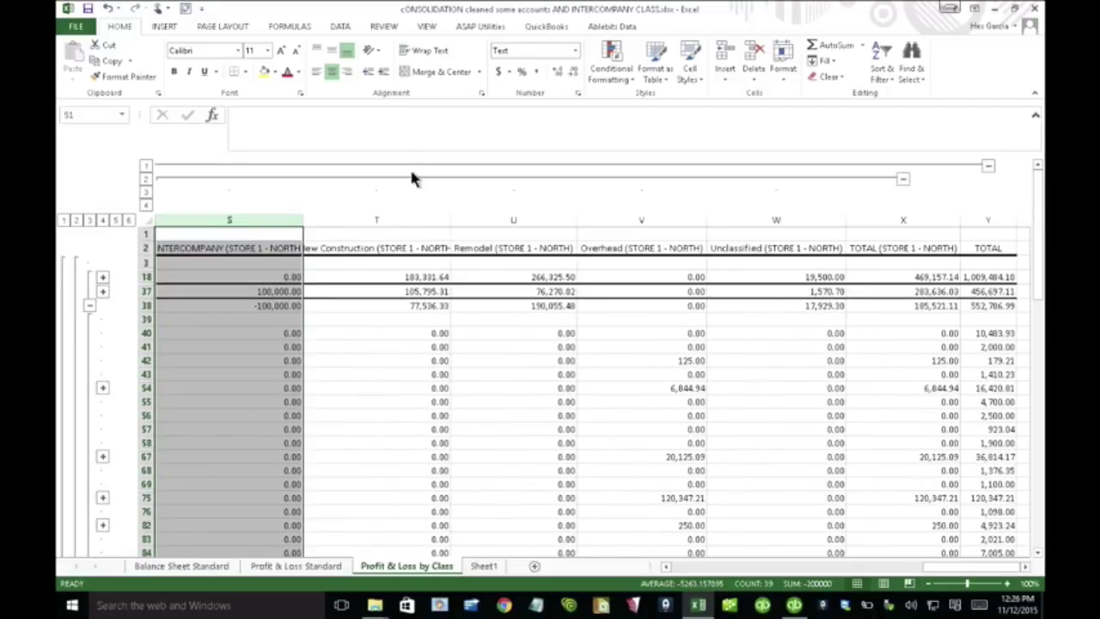
left_click(149, 182)
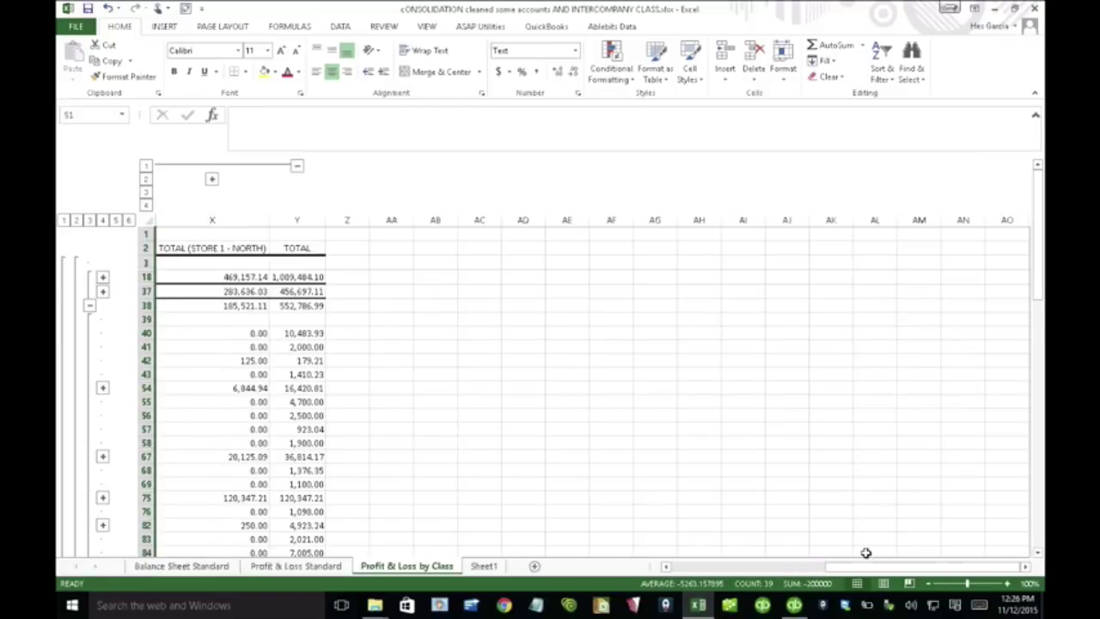
- Re-collapse the columns to the store and TOTAL columns and check Store 2's Total Automobile formula
left_click_drag(792, 568, 668, 567)
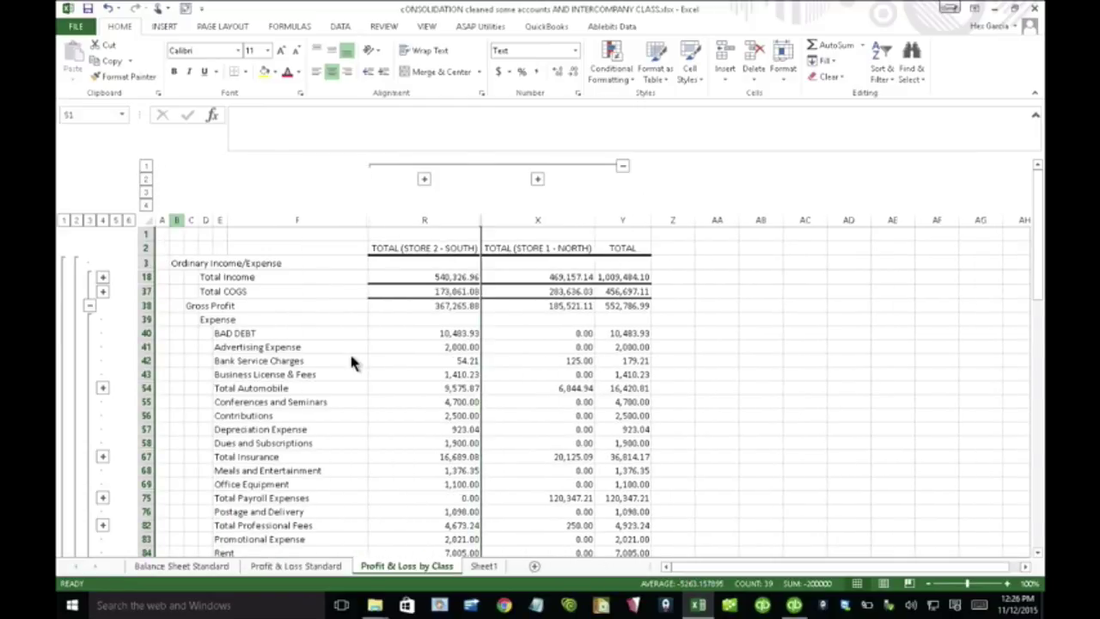
left_click(146, 164)
key("alt")
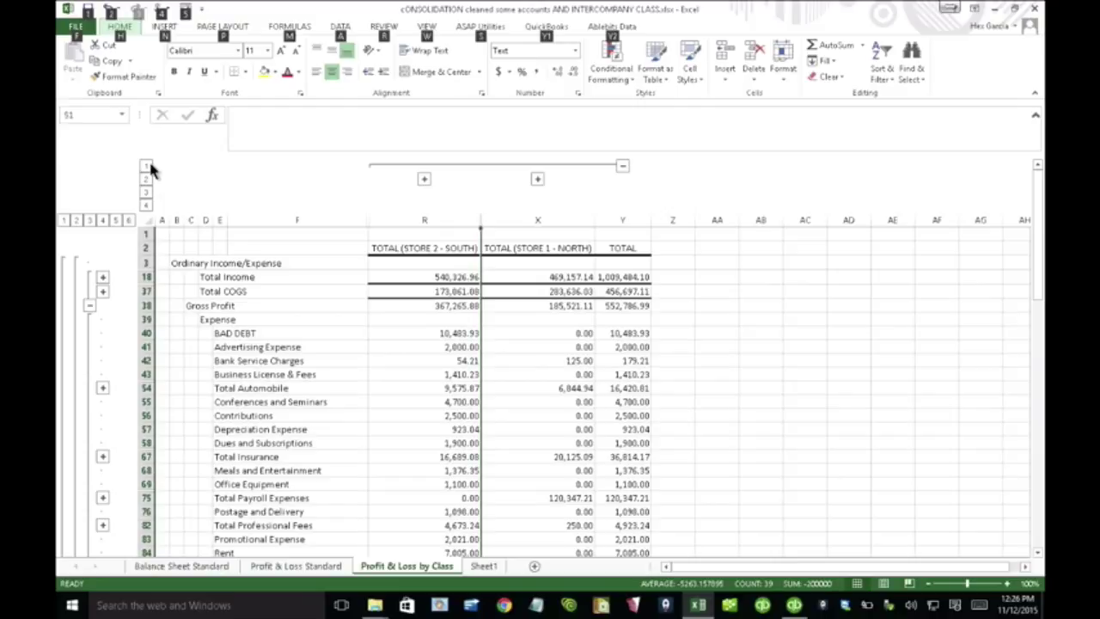
key("alt")
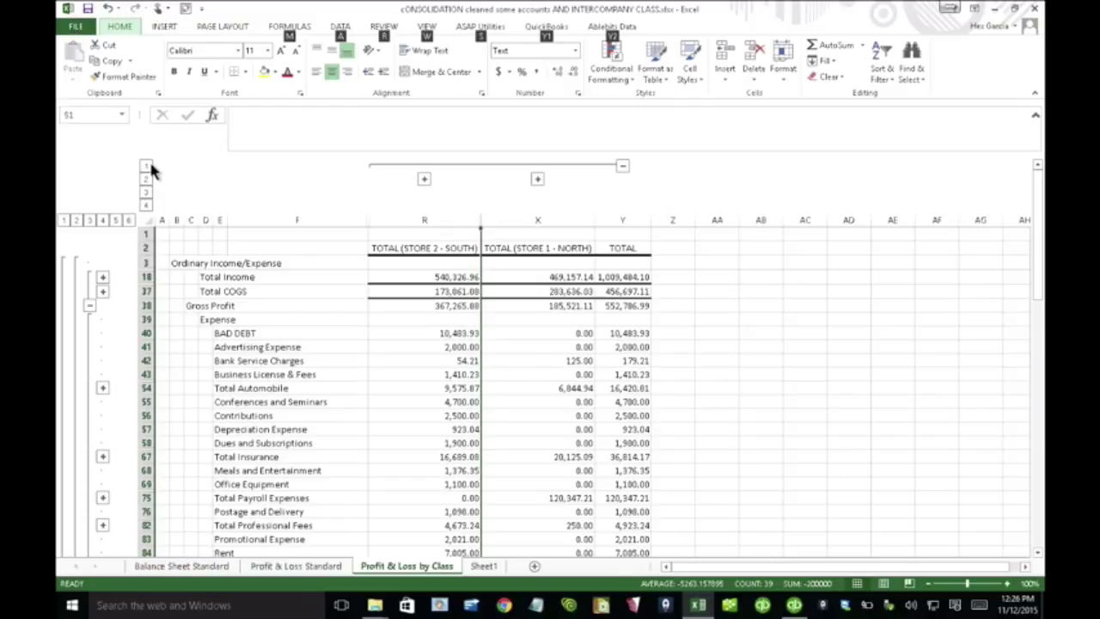
key("alt")
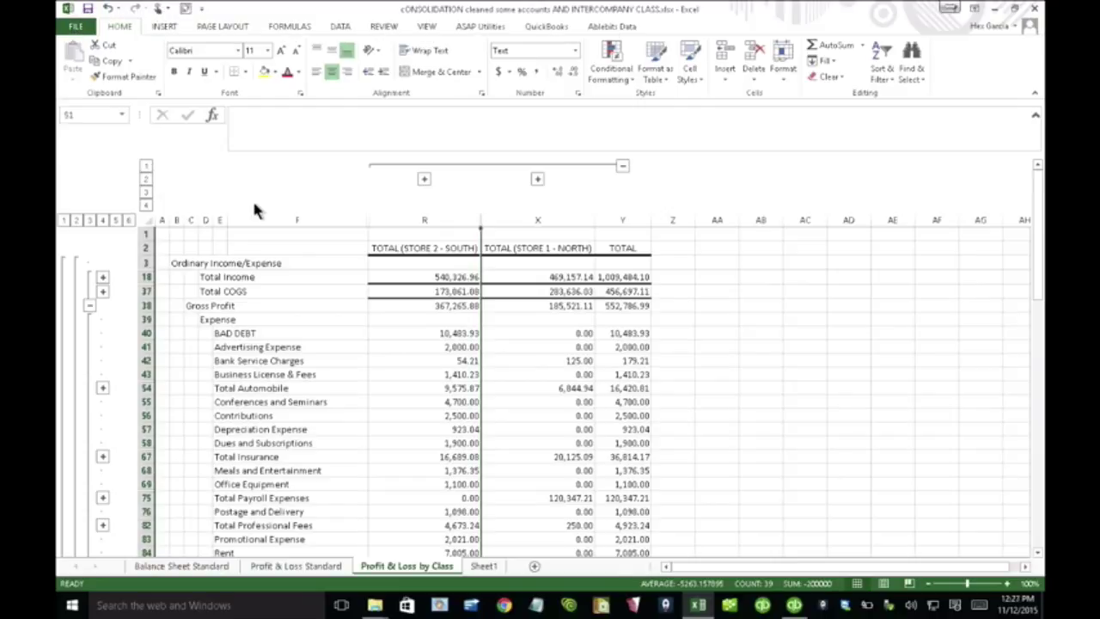
left_click(463, 388)
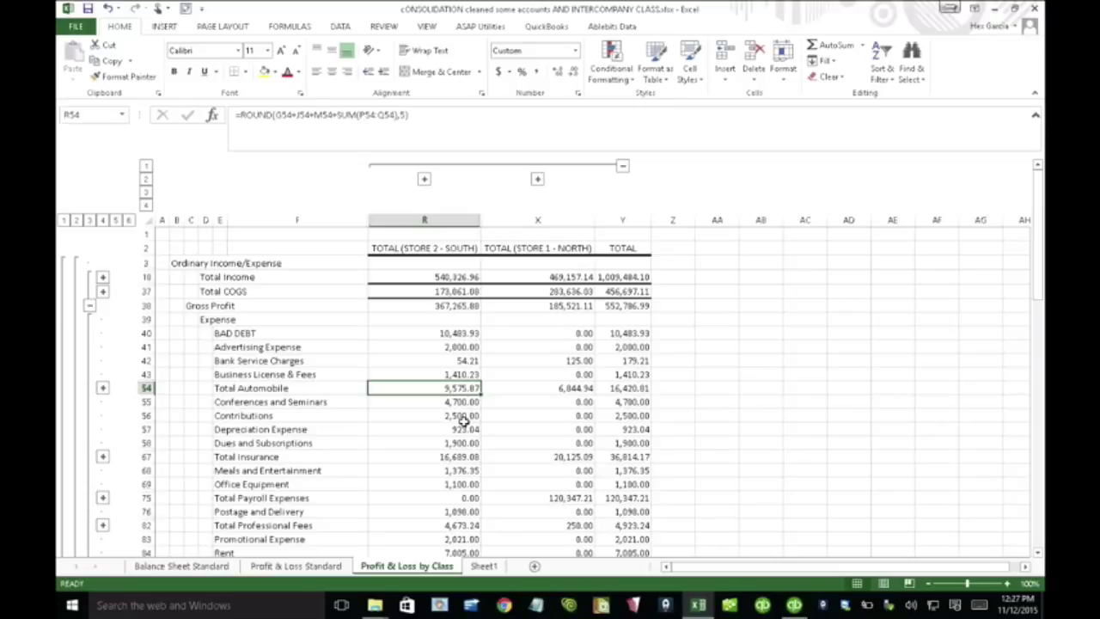
- In STORE 2 - SOUTH, start exporting the Chart of Accounts to an IIF file, then cancel
left_click(794, 604)
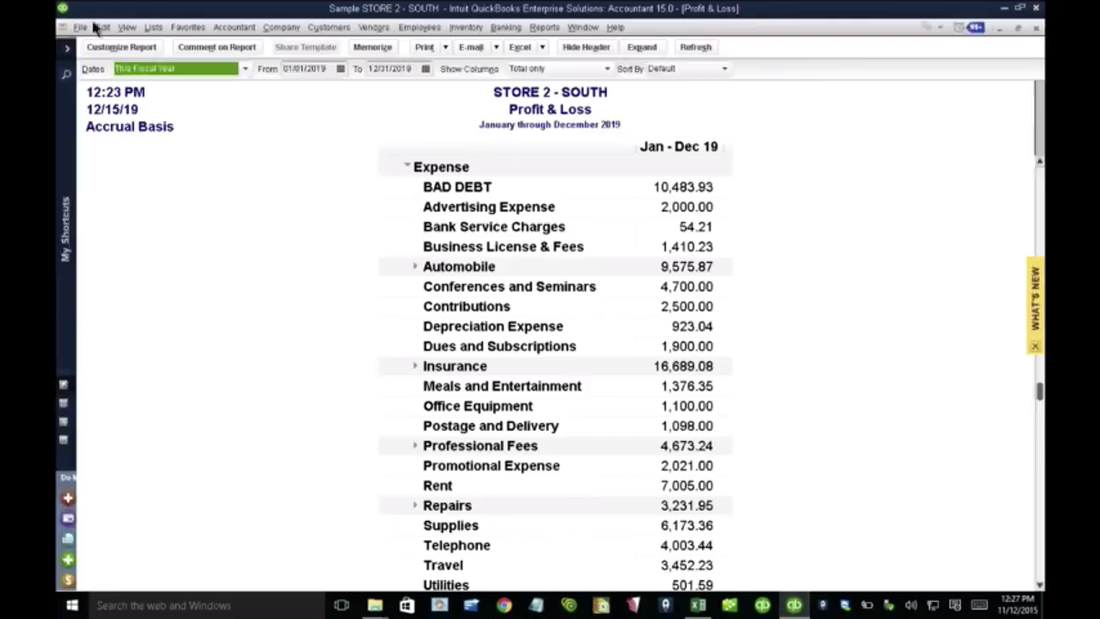
left_click(82, 29)
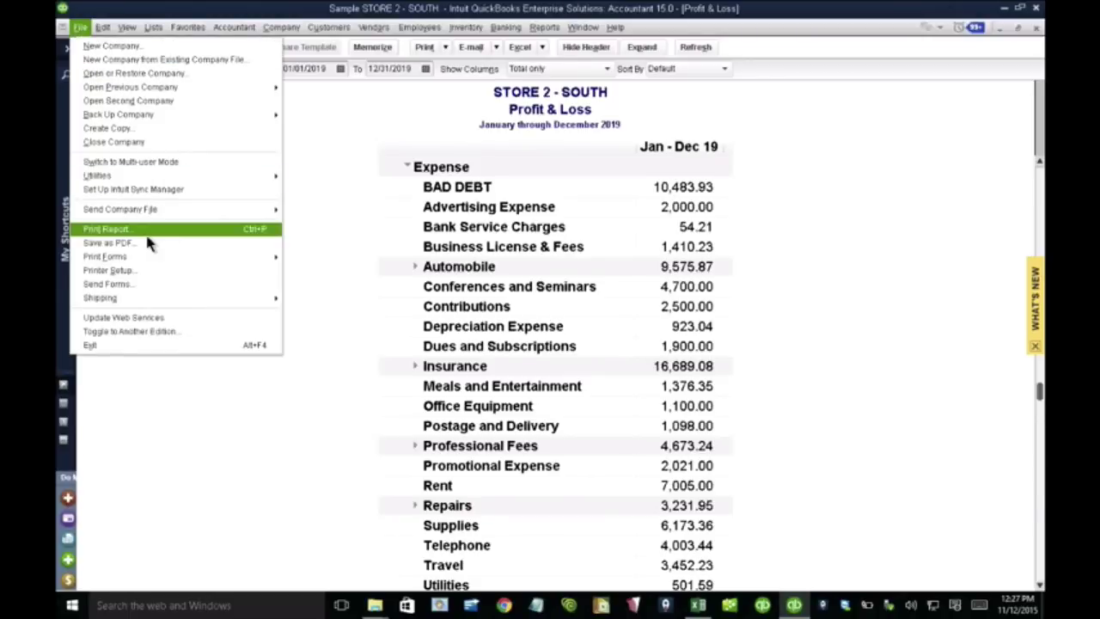
mouse_move(170, 184)
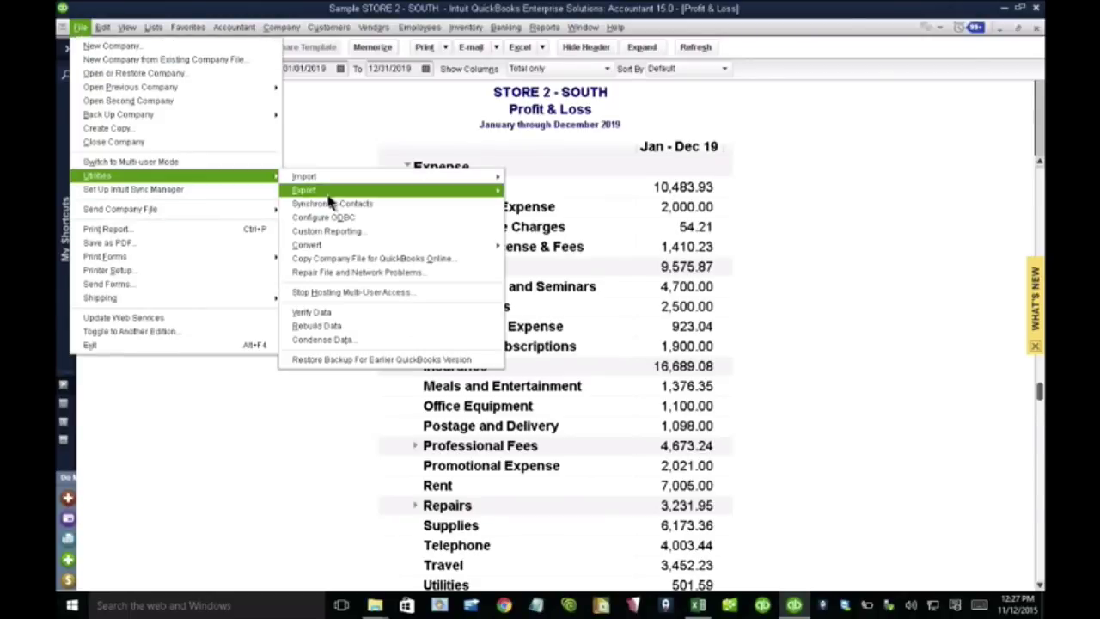
mouse_move(332, 191)
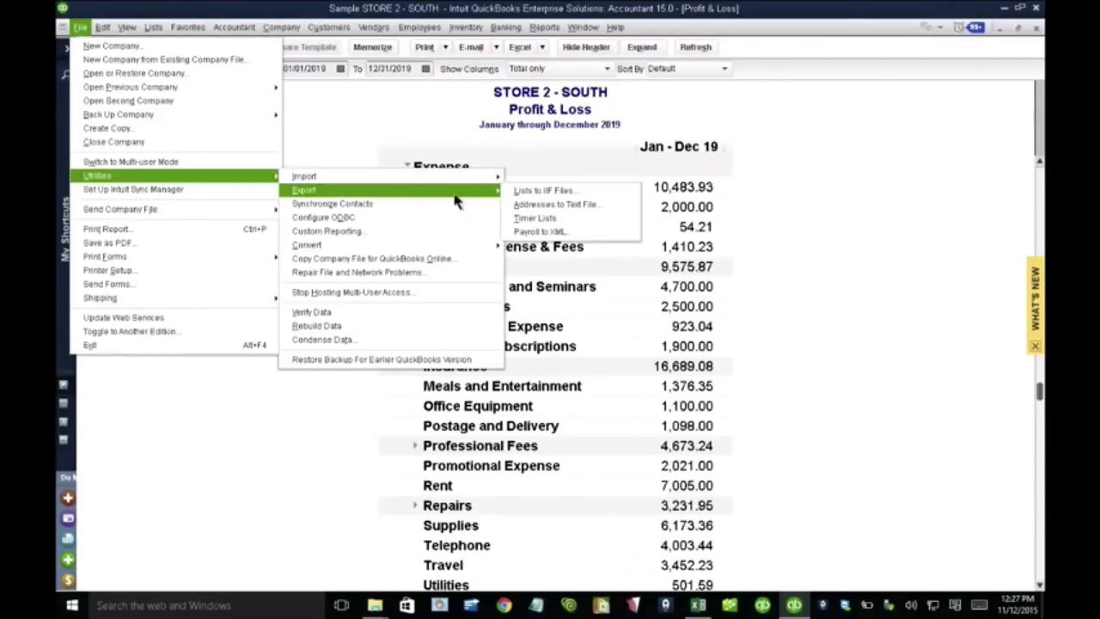
left_click(541, 191)
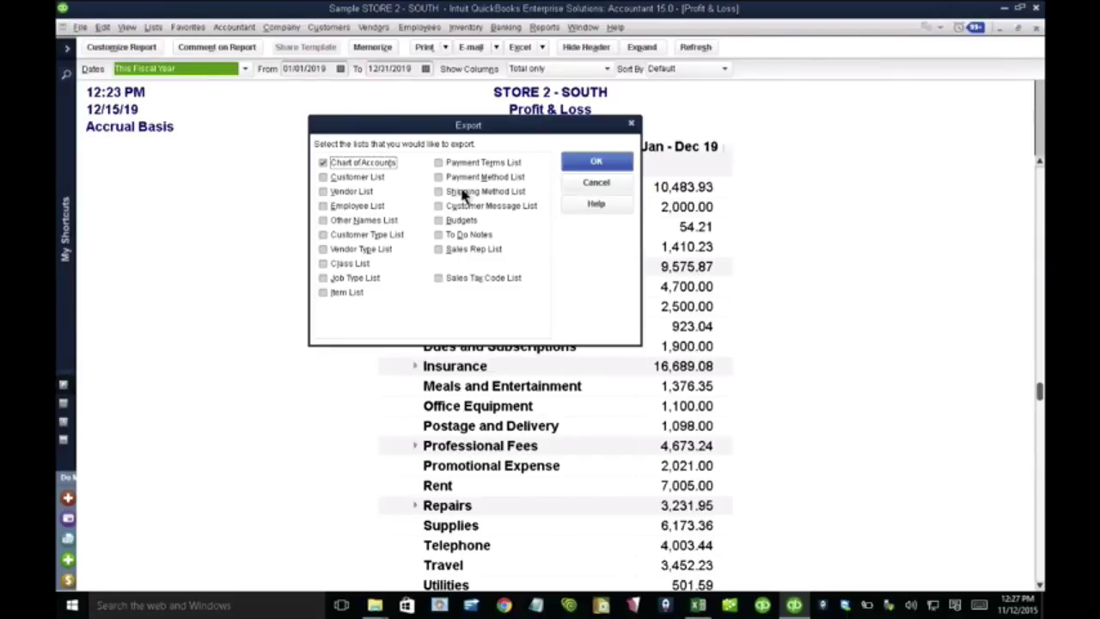
left_click(584, 162)
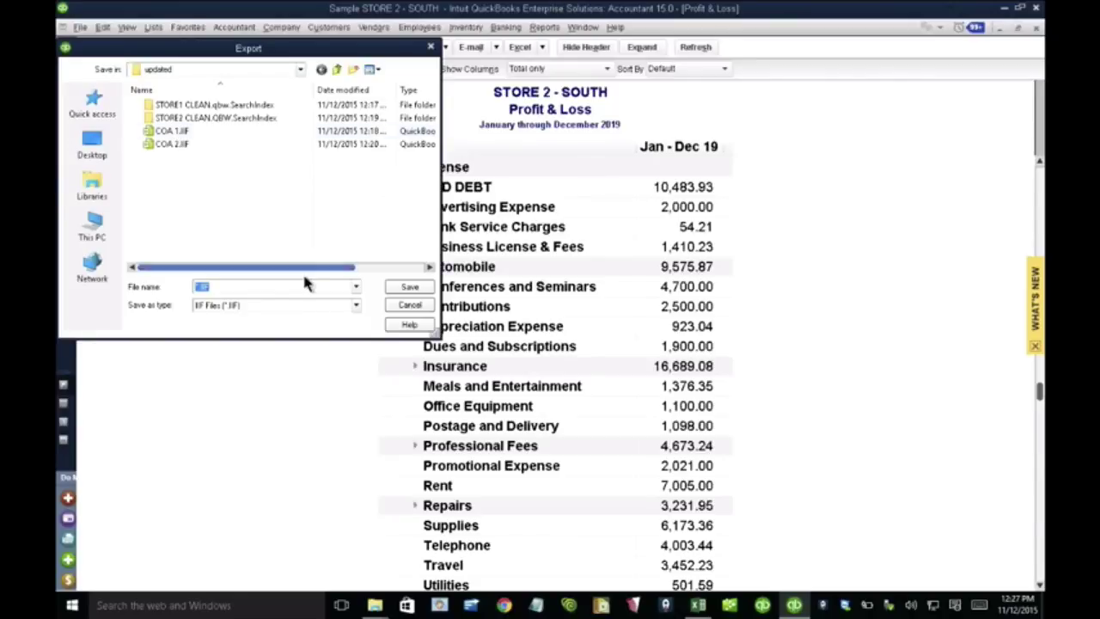
left_click(409, 307)
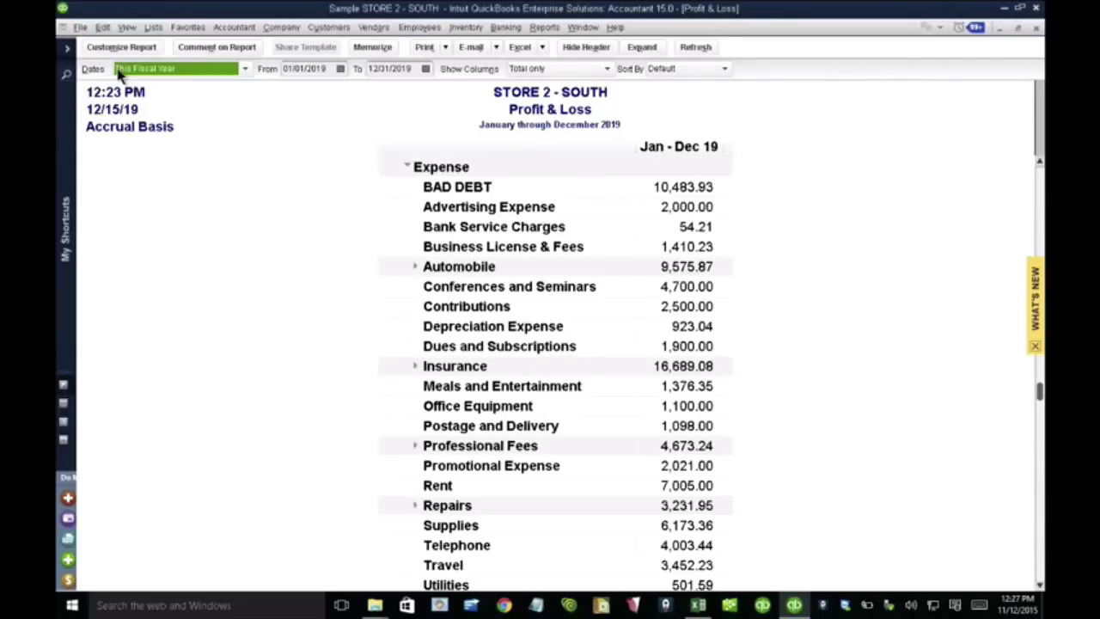
- Import COA 1.IIF and dismiss the duplicate account number and import-failed warnings
left_click(80, 27)
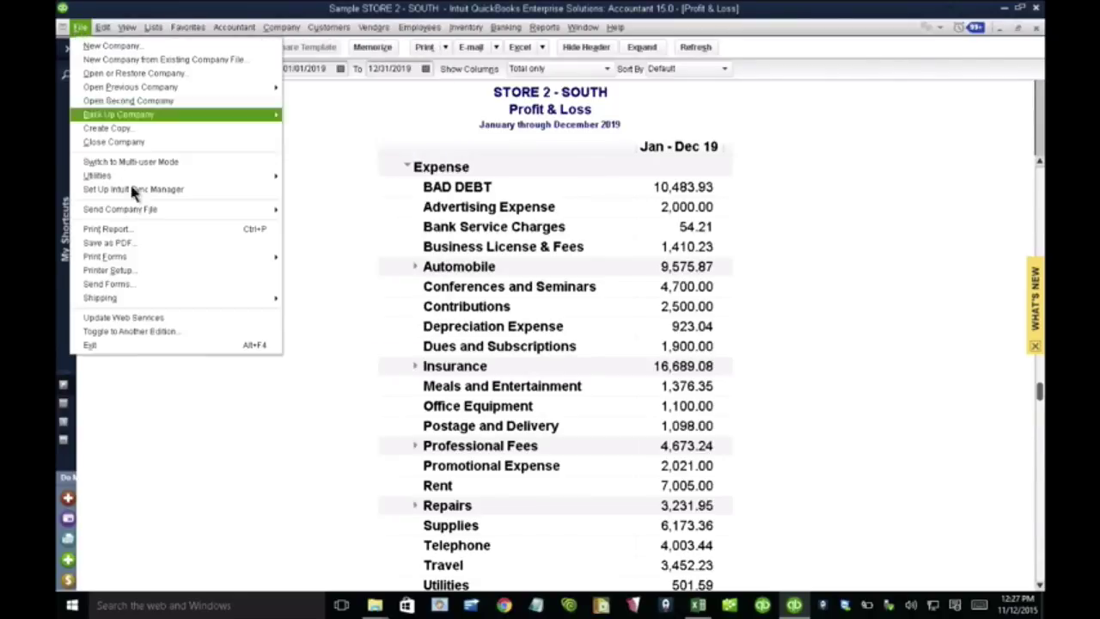
mouse_move(133, 176)
mouse_move(462, 190)
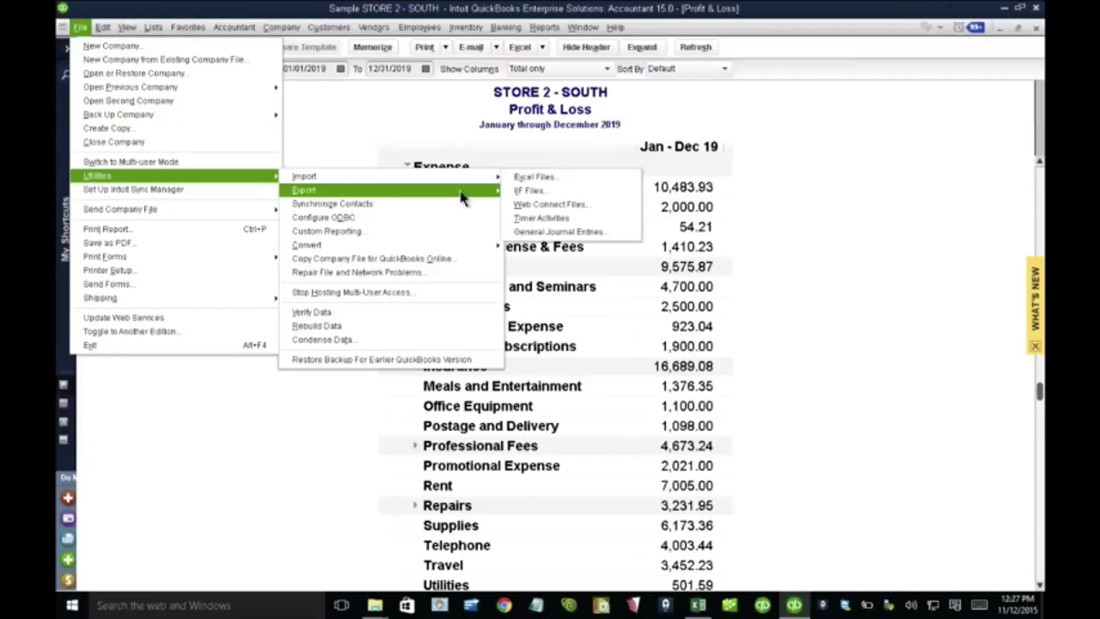
left_click(533, 190)
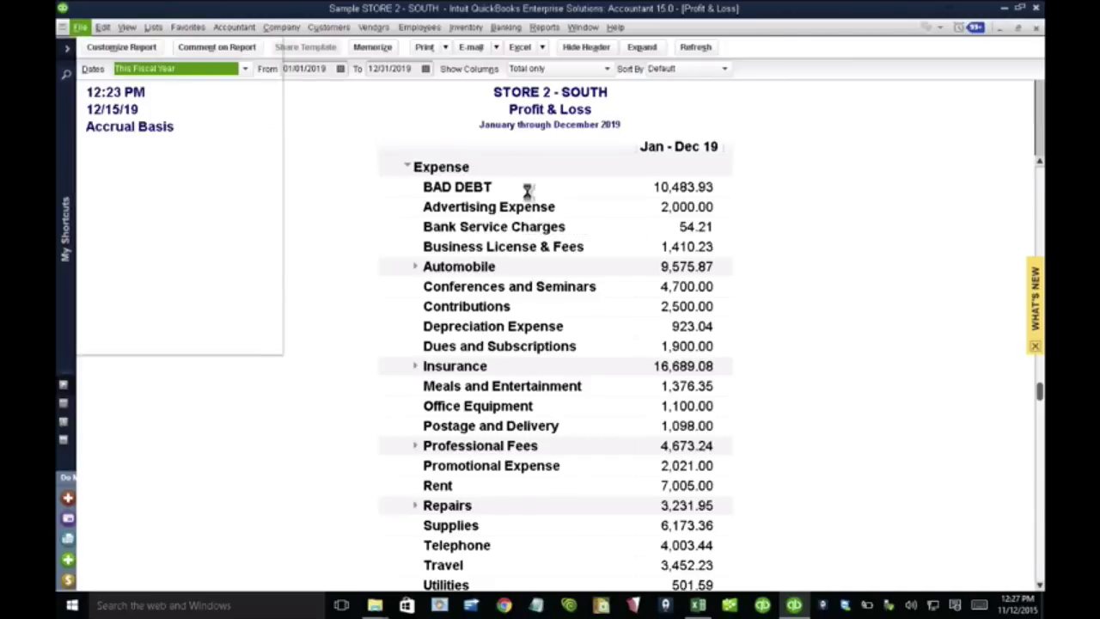
left_click(172, 130)
left_click(411, 287)
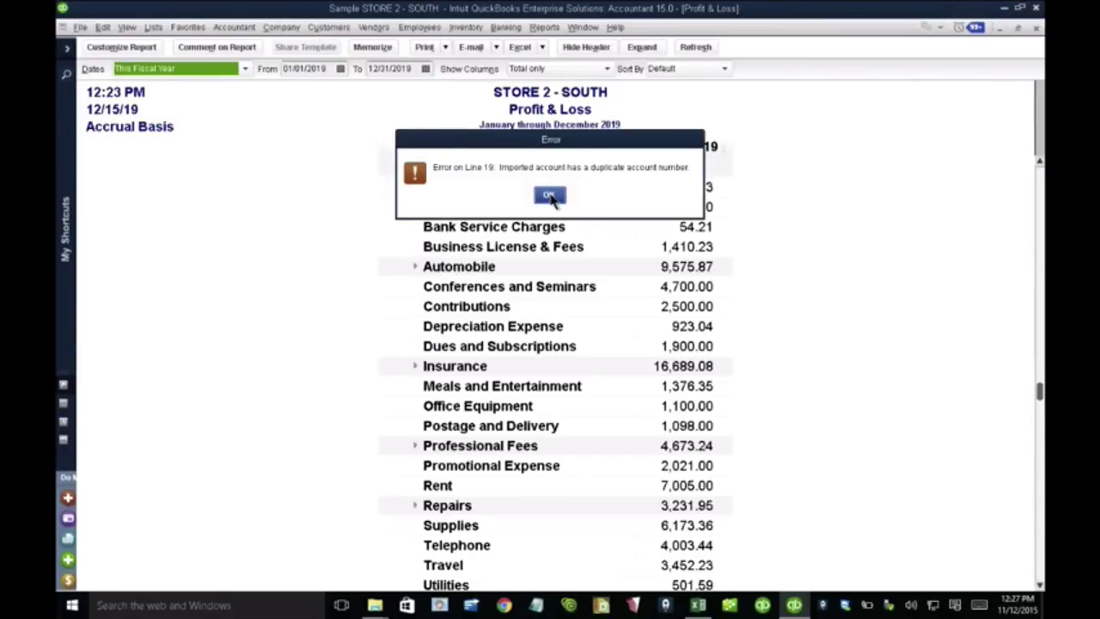
left_click(549, 195)
left_click(550, 194)
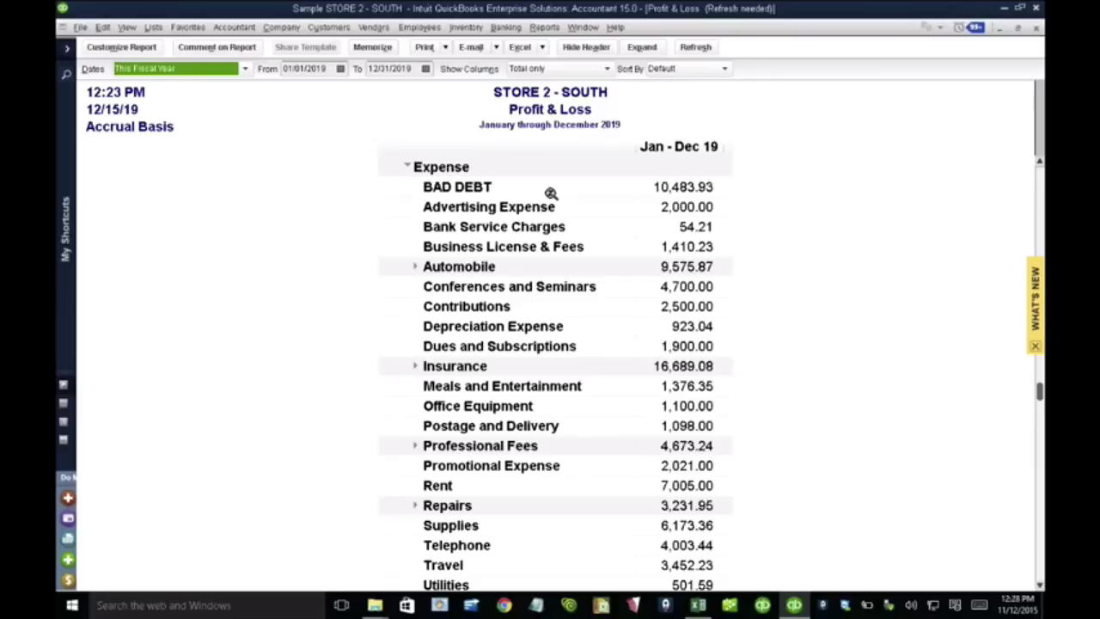
- Use Alt+Tab to return to the intercompany-class workbook's Profit & Loss by Class sheet
key("alt+Tab")
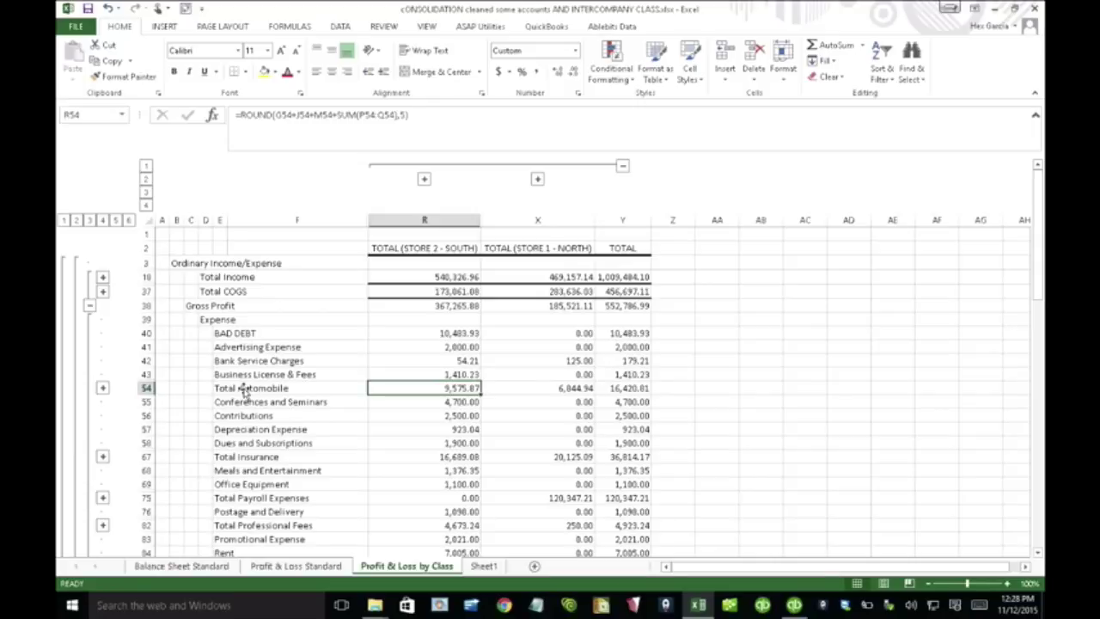
left_click(244, 391)
left_click(220, 388)
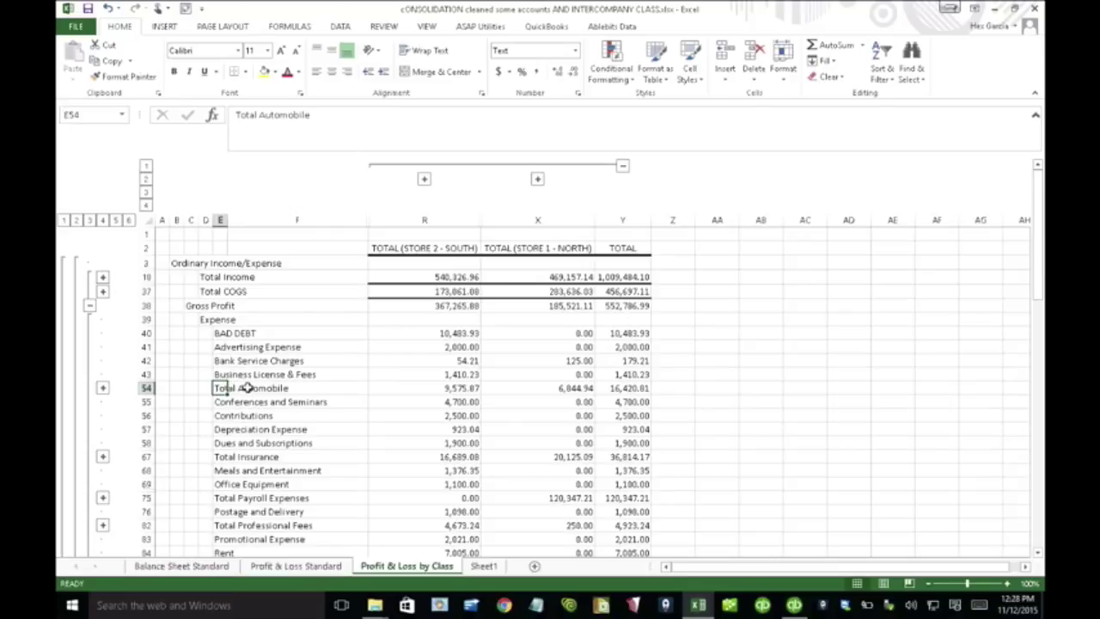
left_click(102, 389)
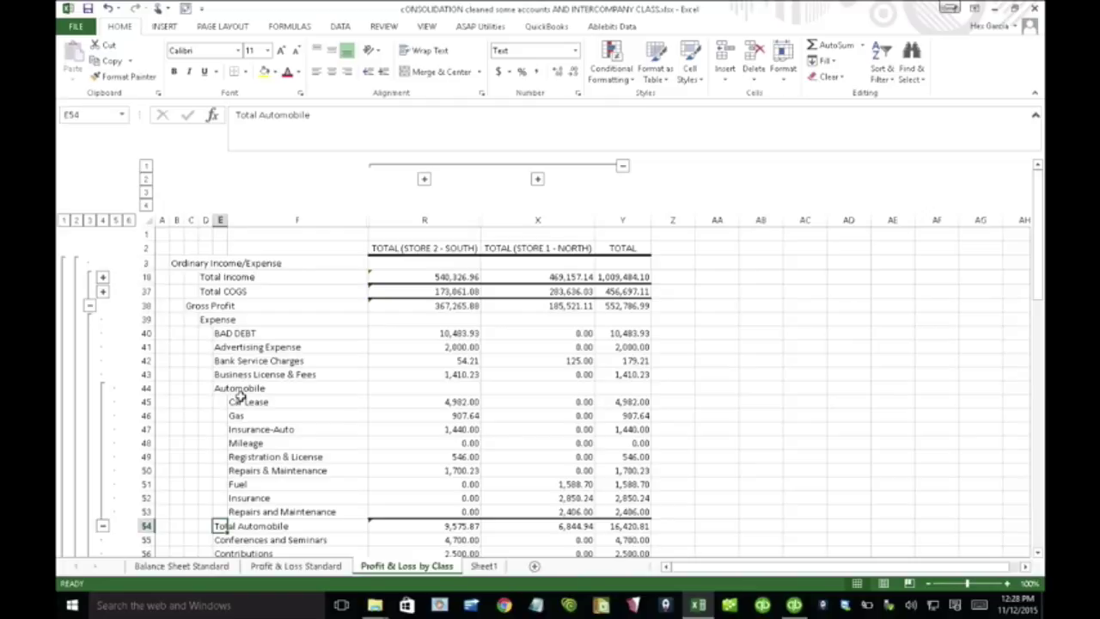
left_click_drag(460, 404, 461, 471)
left_click_drag(257, 402, 460, 472)
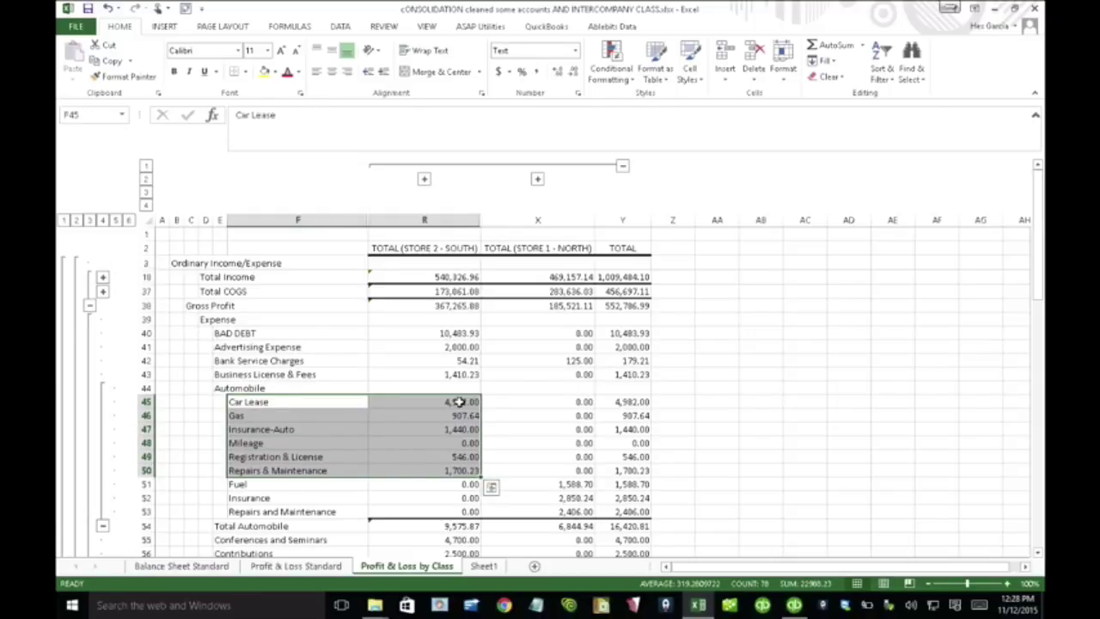
left_click_drag(460, 402, 466, 484)
left_click(432, 249)
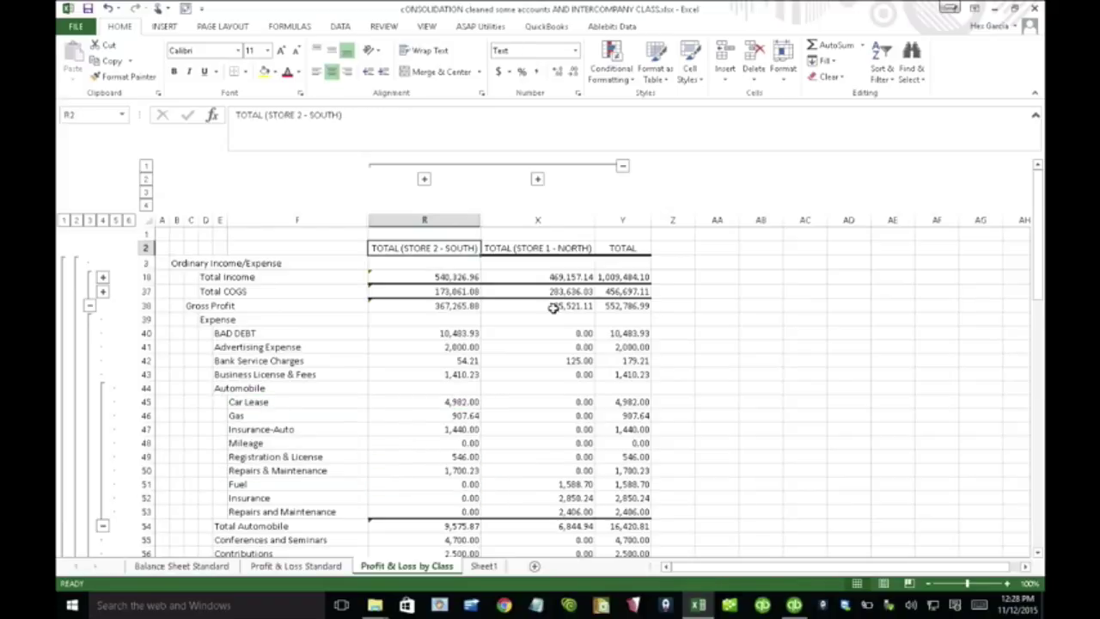
left_click_drag(550, 333, 548, 464)
left_click(541, 483)
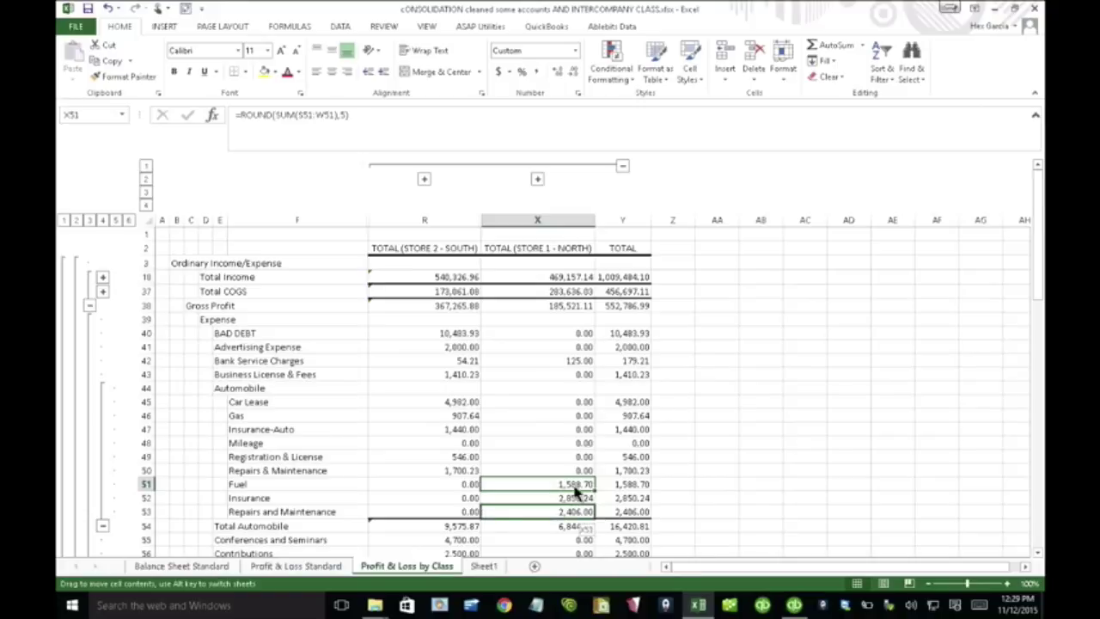
left_click_drag(561, 484, 560, 512)
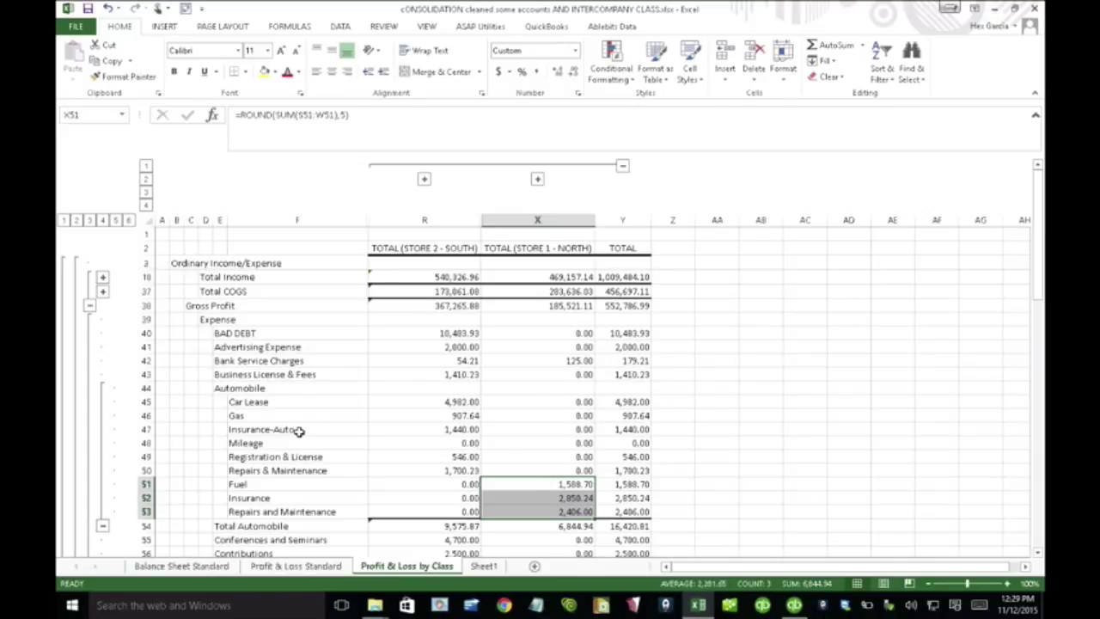
left_click(102, 525)
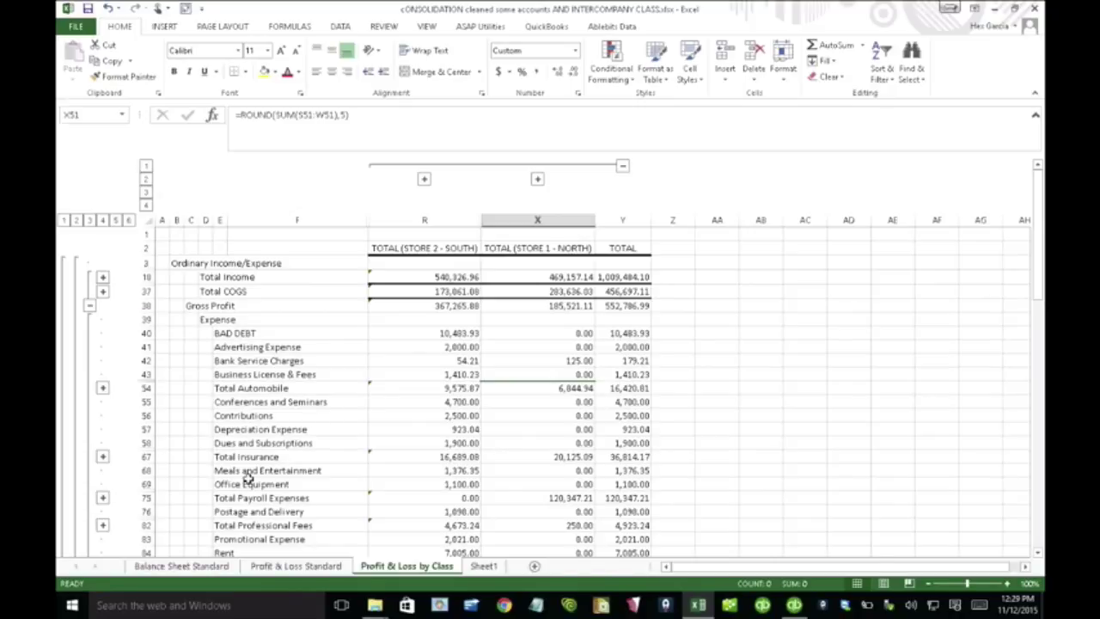
- View the Balance Sheet Standard sheet, then bring QuickBooks' STORE 2 - SOUTH Profit & Loss forward
left_click(211, 567)
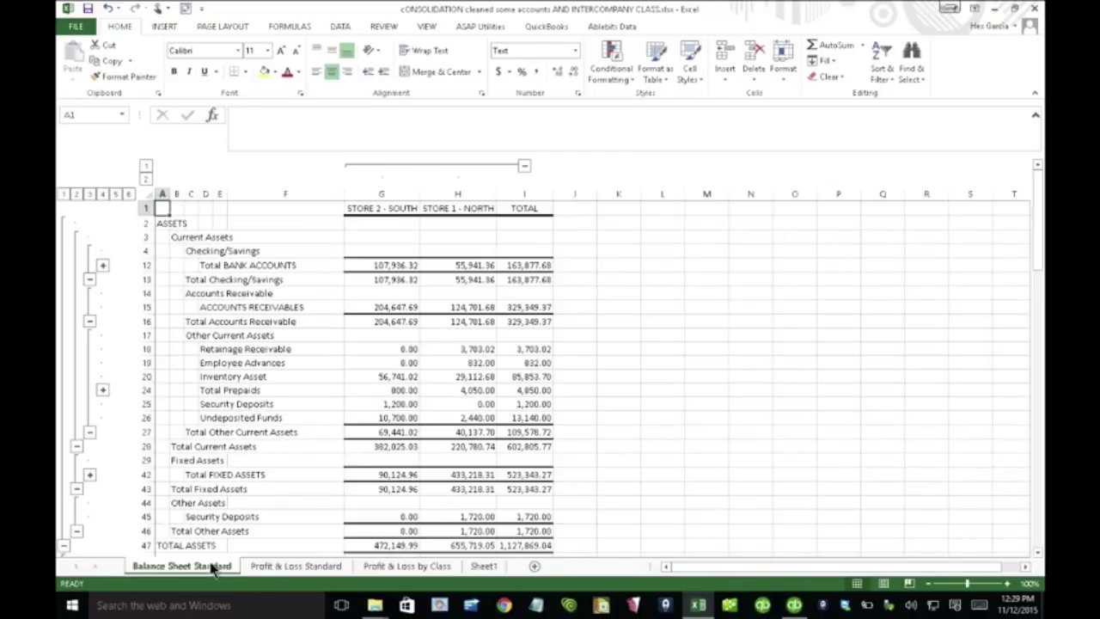
left_click(337, 567)
left_click(352, 567)
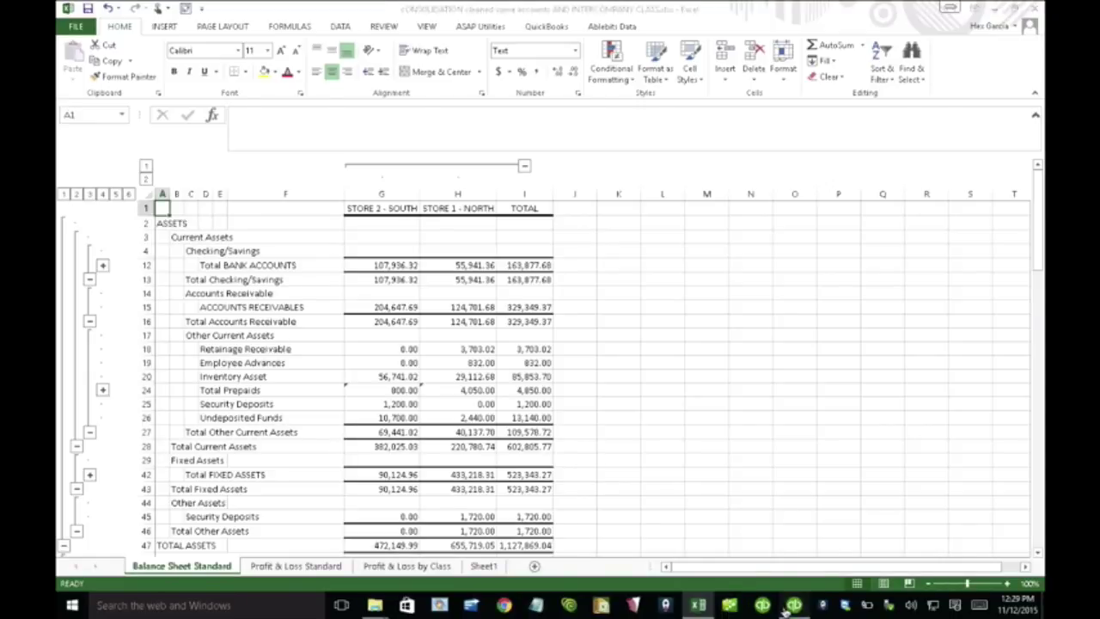
left_click(791, 607)
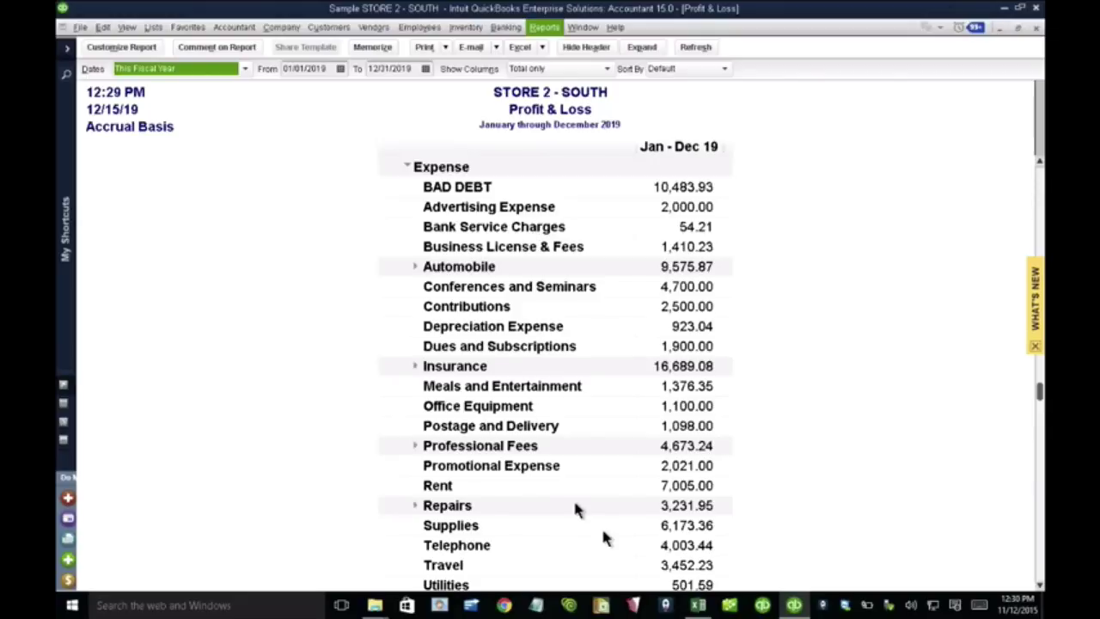
left_click(698, 606)
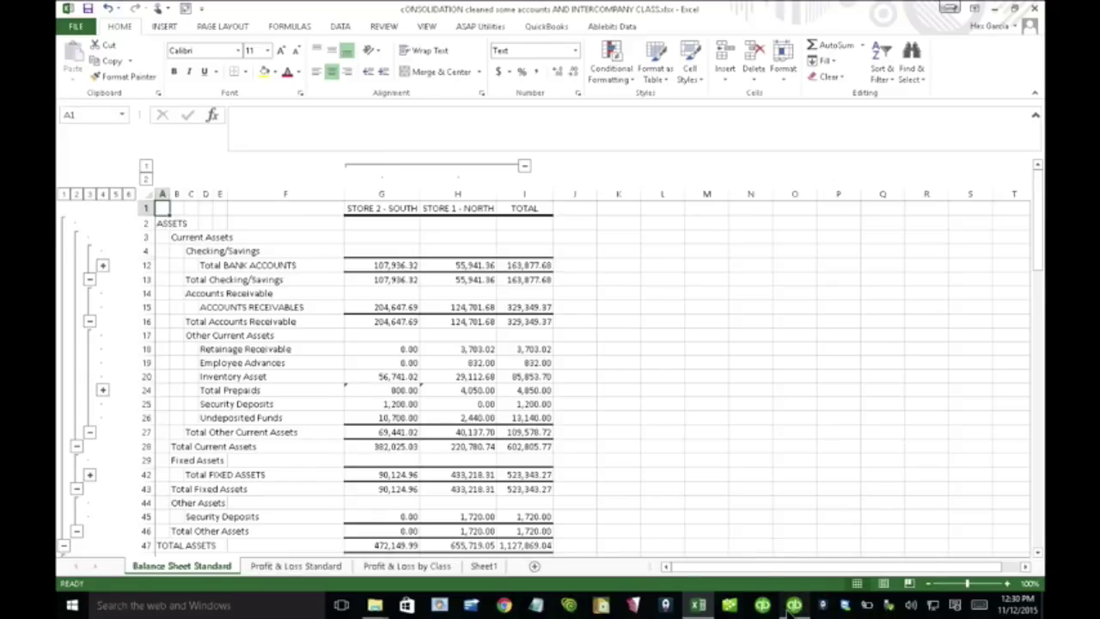
mouse_move(788, 610)
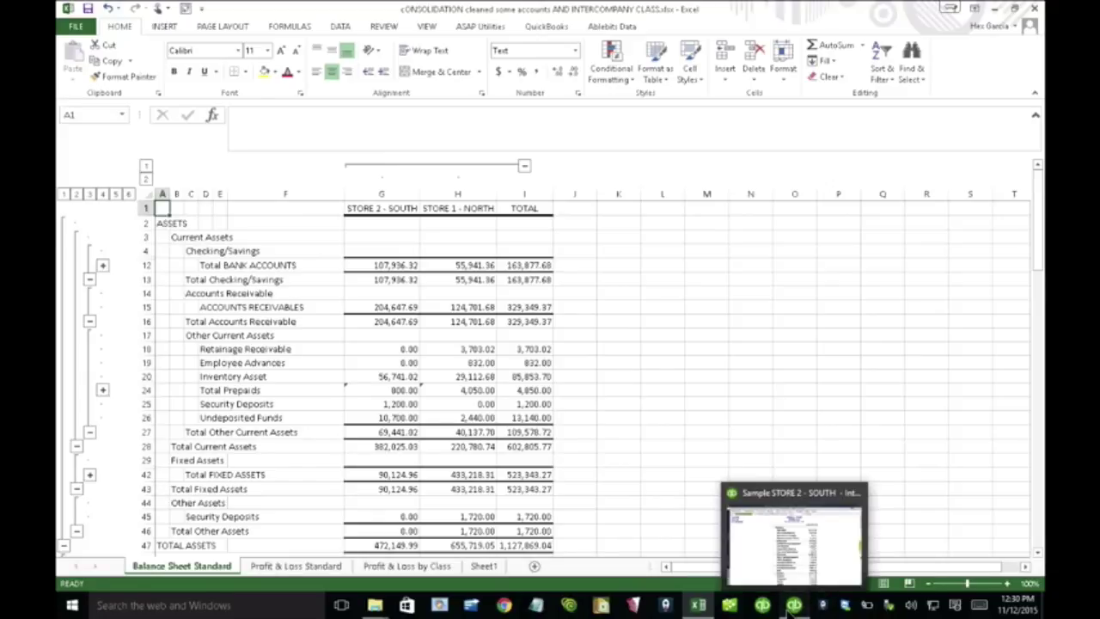
left_click(790, 608)
left_click(544, 27)
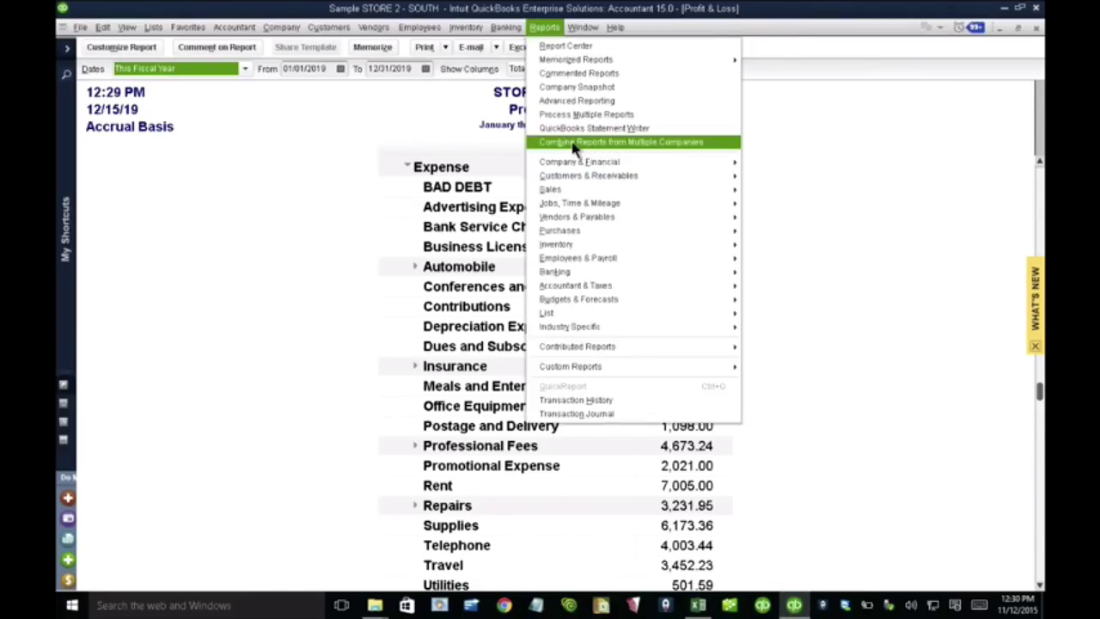
left_click(573, 145)
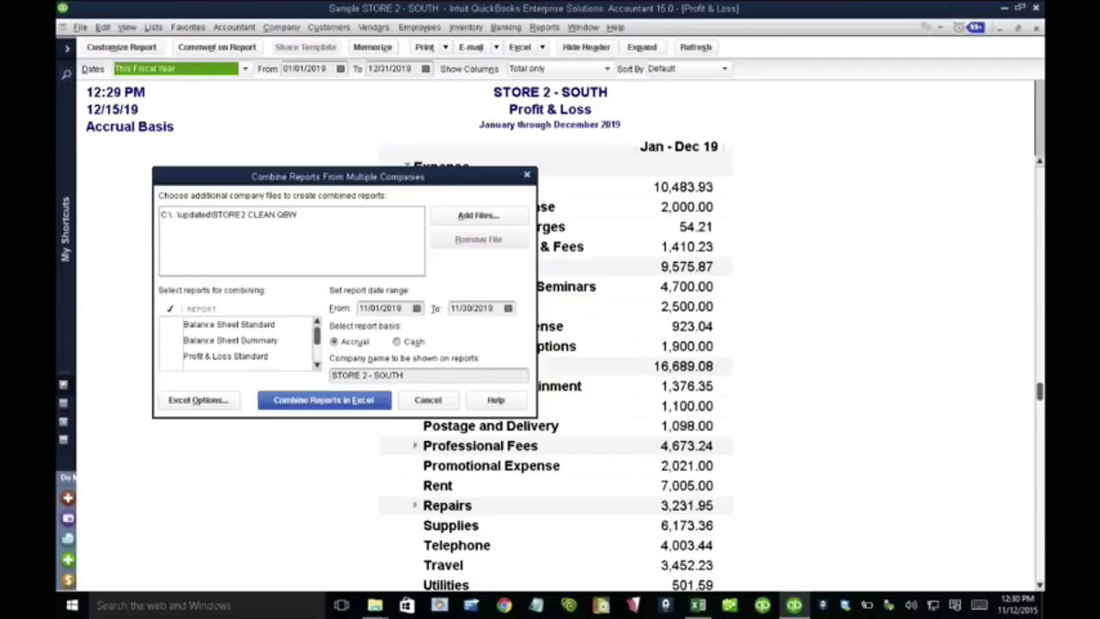
left_click_drag(323, 178, 456, 175)
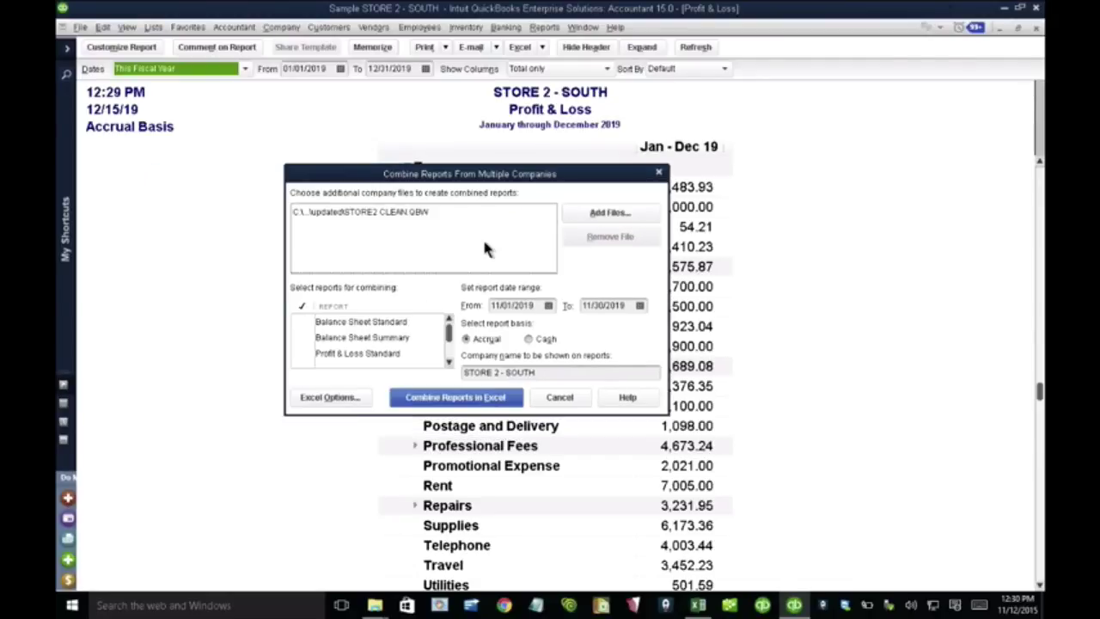
left_click(559, 398)
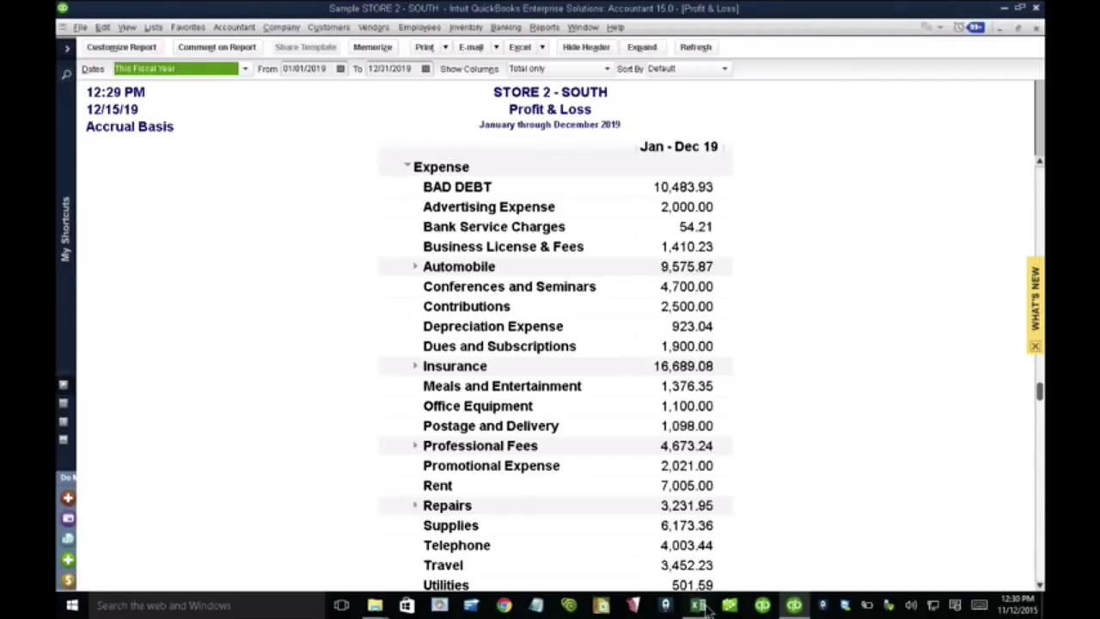
left_click(699, 605)
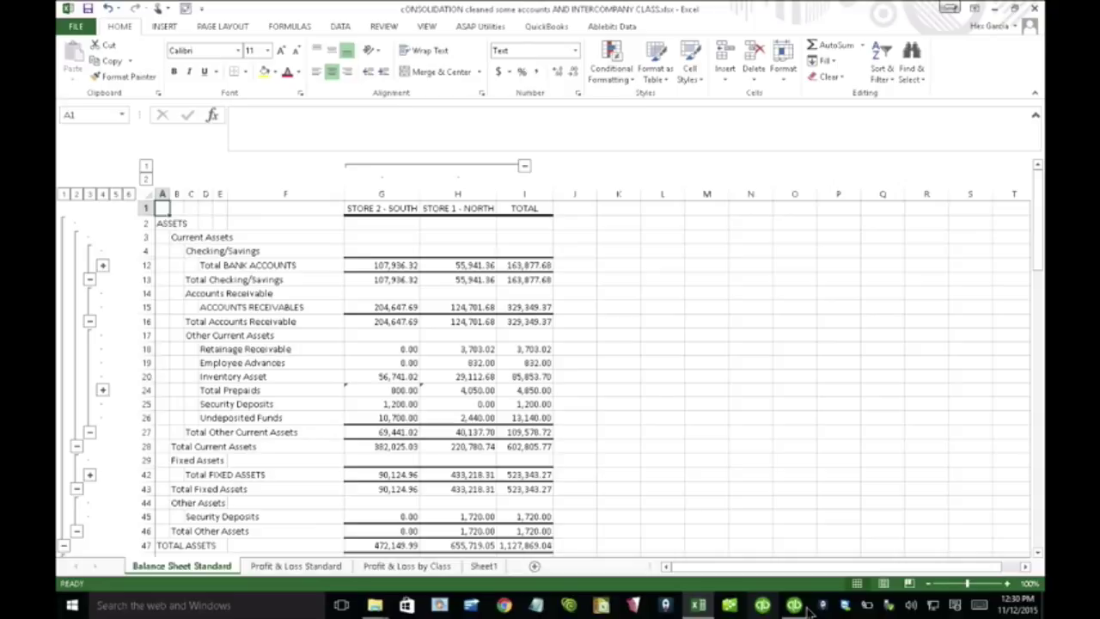
left_click(806, 605)
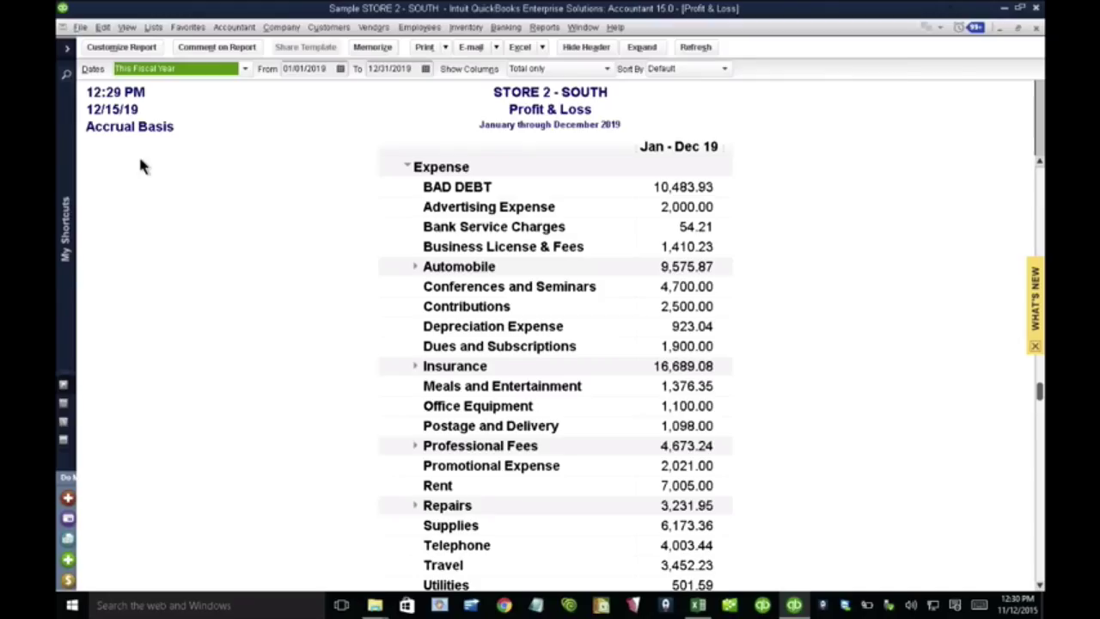
left_click(102, 26)
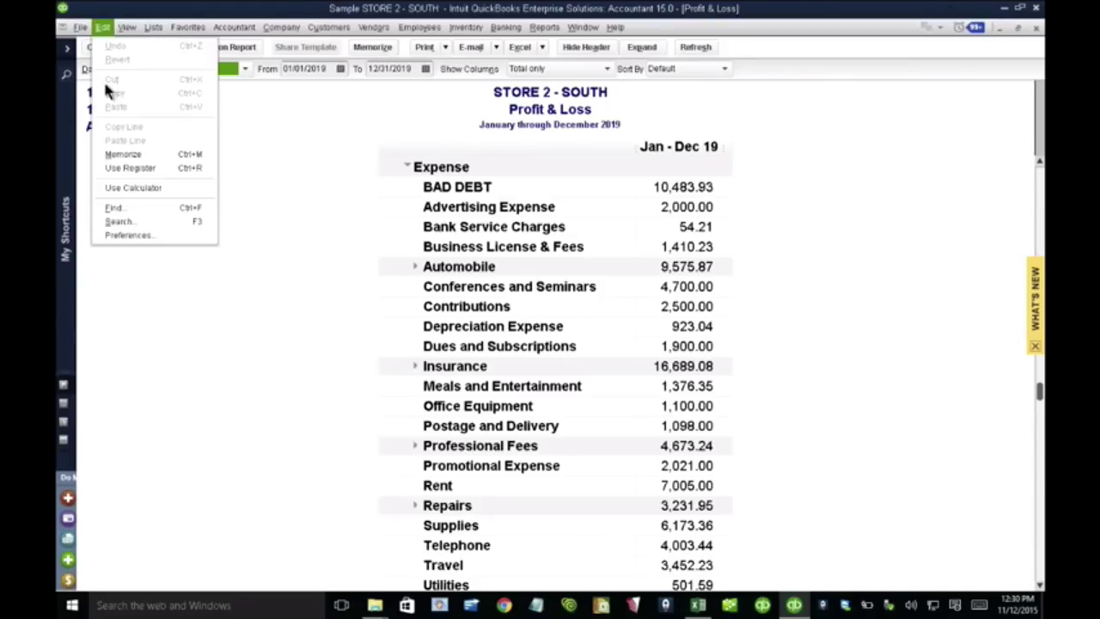
left_click(128, 235)
left_click(173, 158)
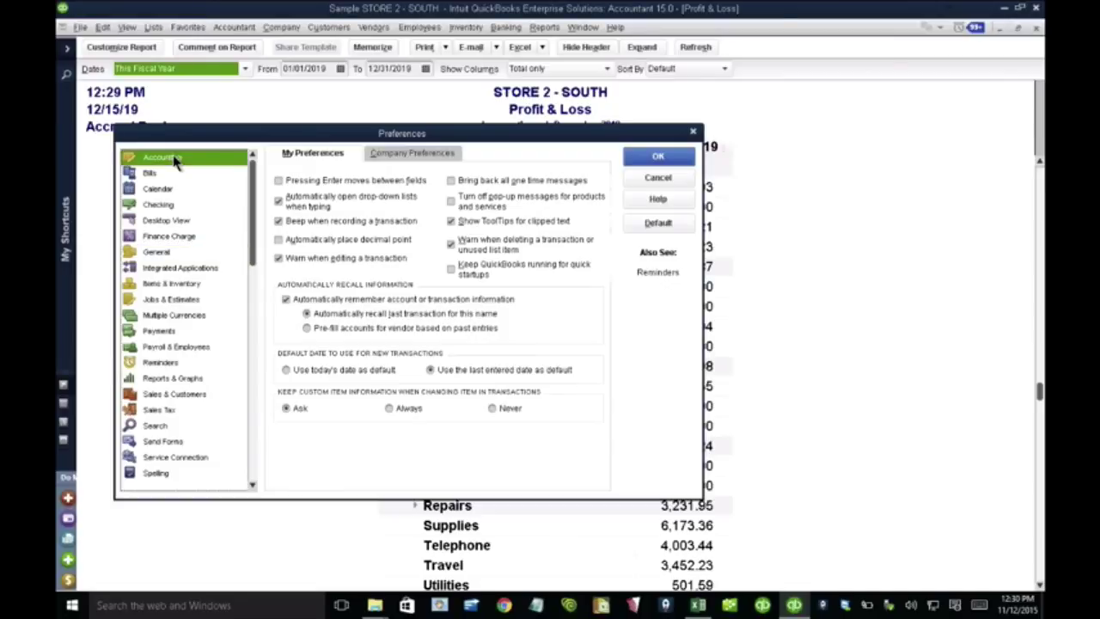
left_click(384, 157)
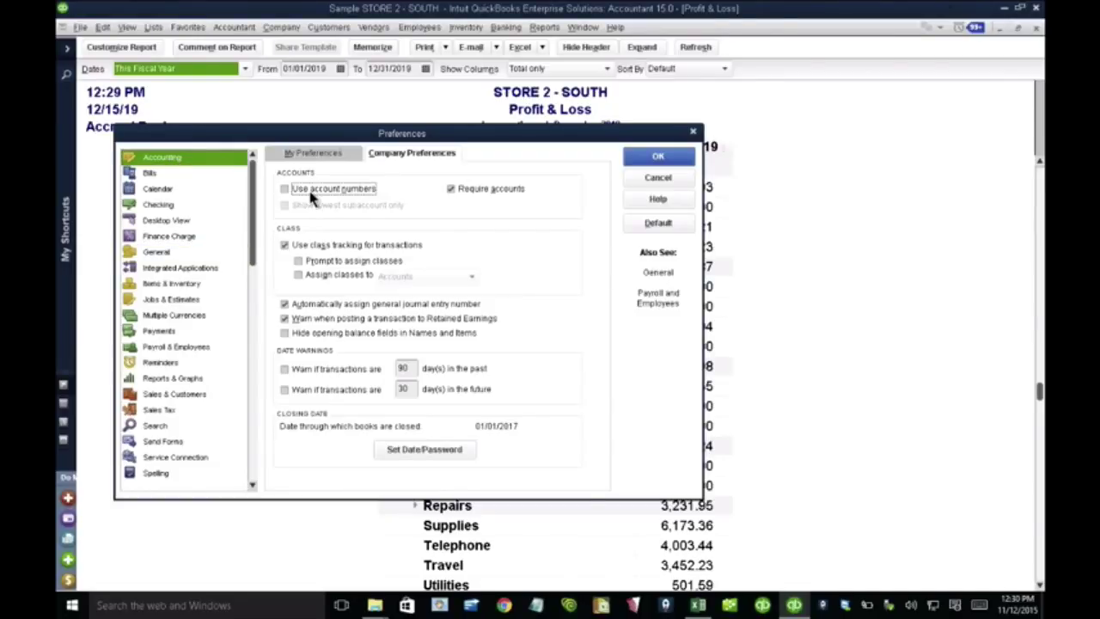
left_click(653, 178)
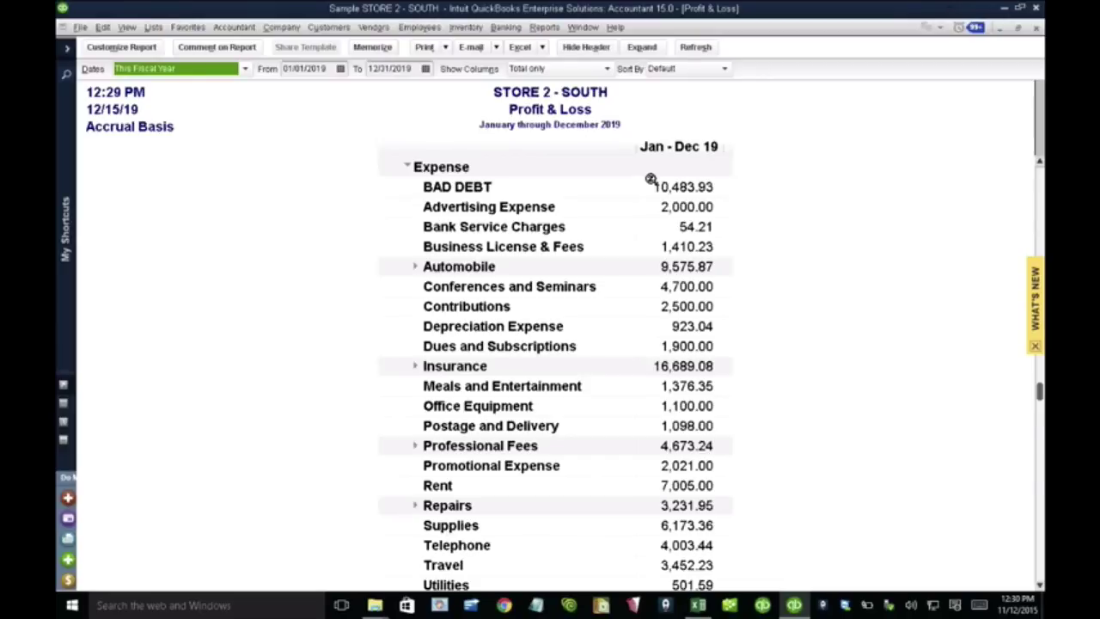
- Return to the Excel workbook and expand Prepaids to show Pre-paid Insurance and Prepaid Taxes
left_click(698, 605)
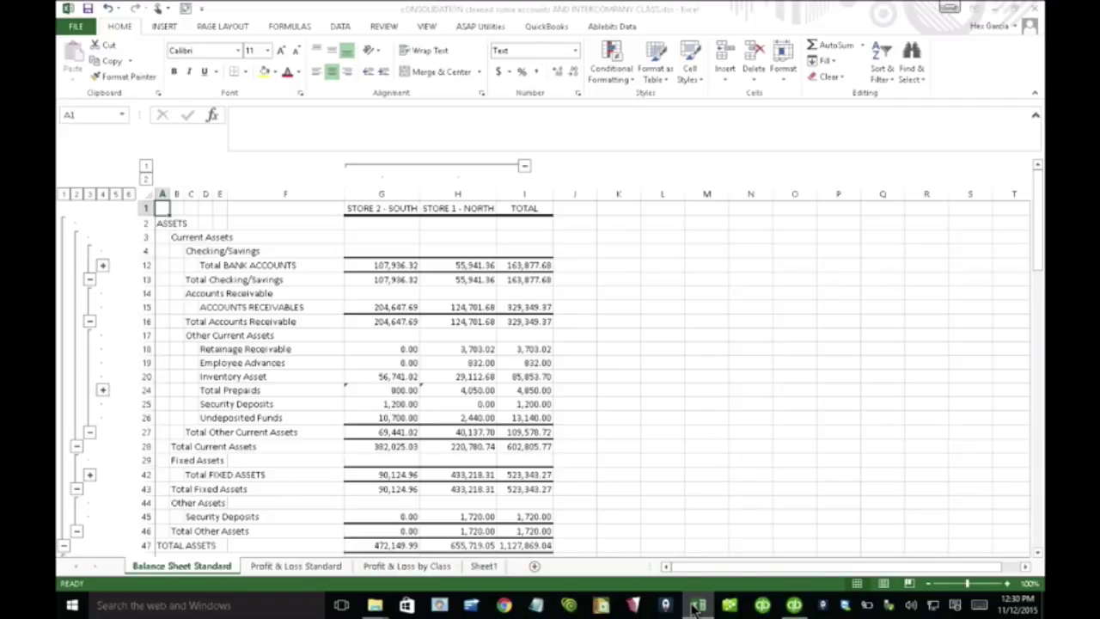
left_click(697, 606)
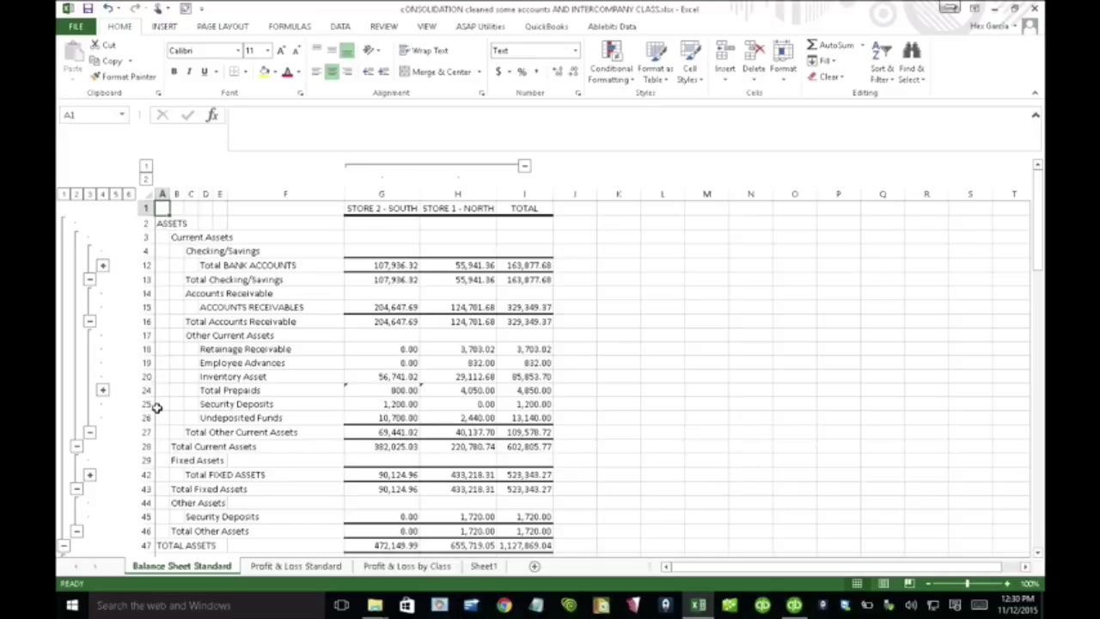
left_click(103, 390)
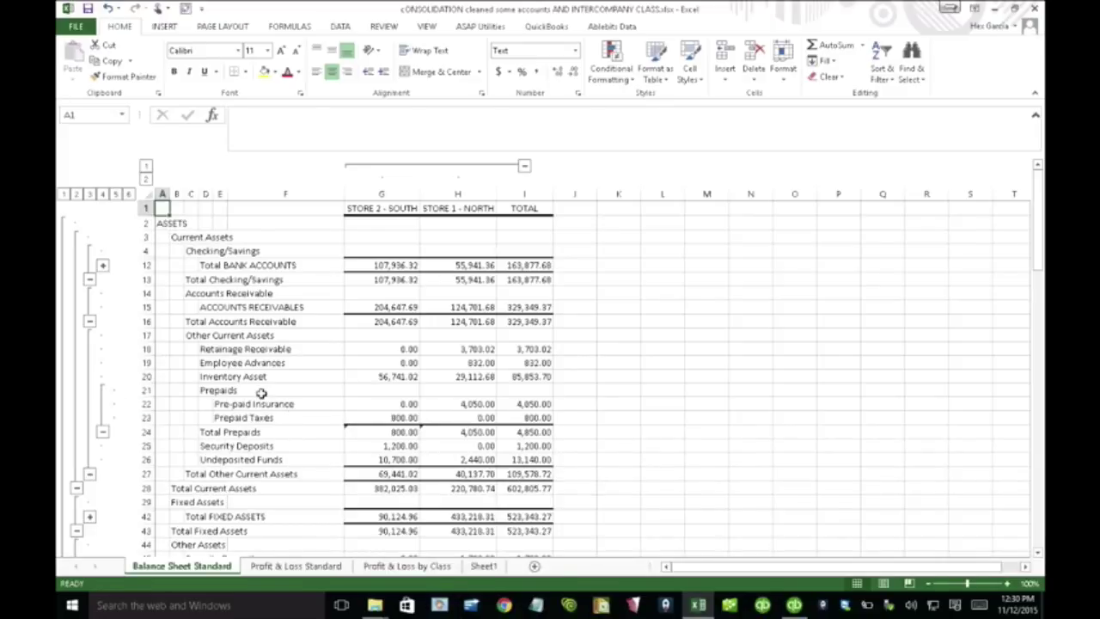
left_click(230, 390)
left_click(211, 391)
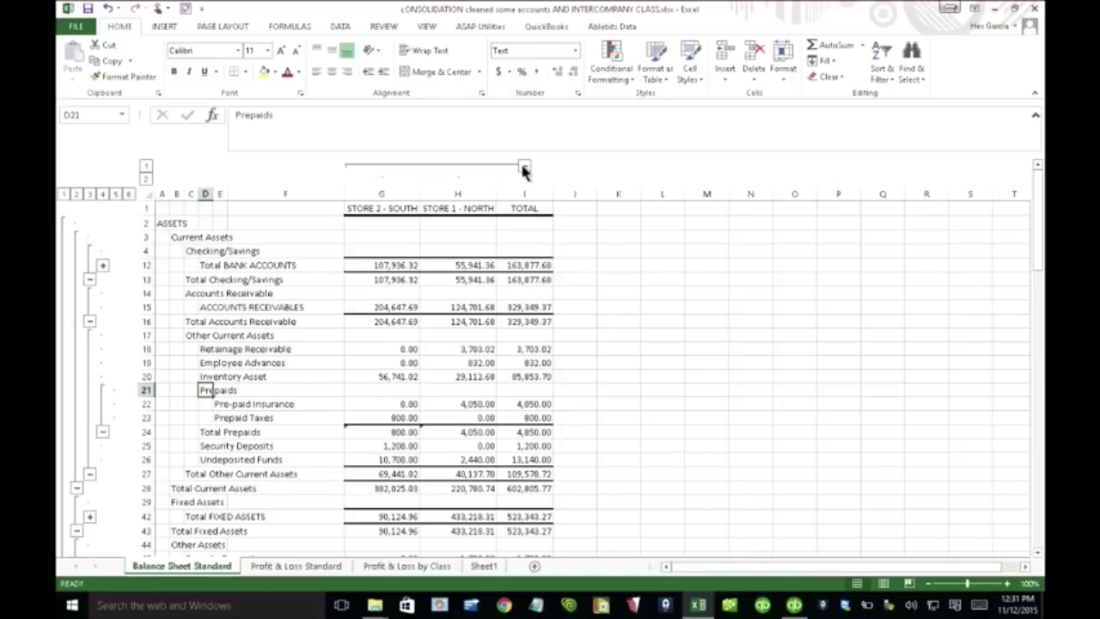
- Hide the store columns G:H leaving only TOTAL, and collapse the Prepaids rows on row 24
left_click(524, 167)
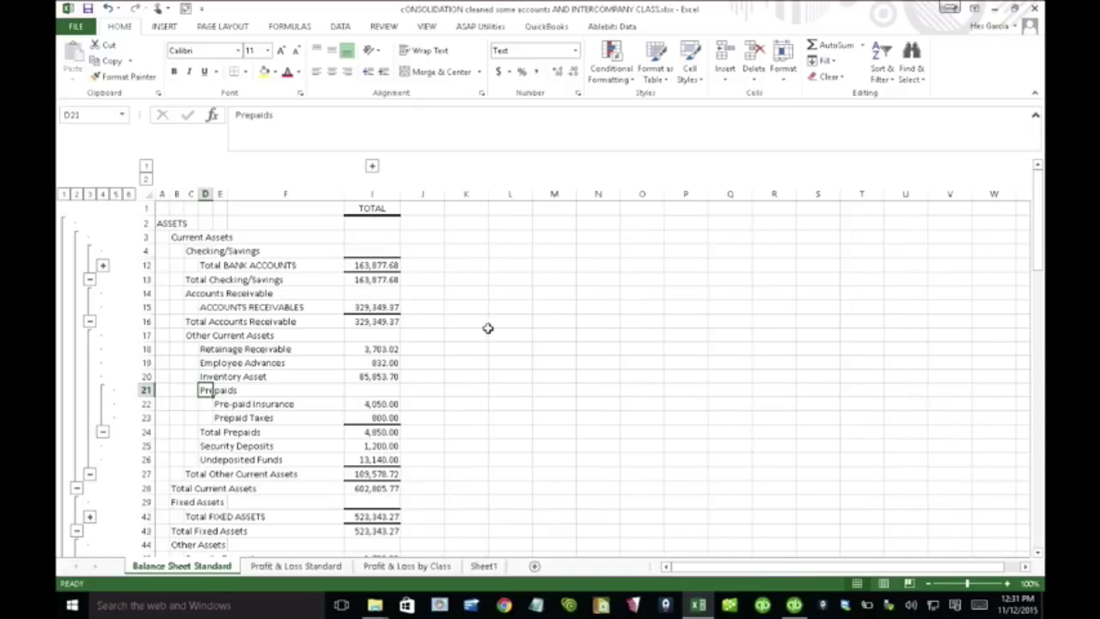
left_click(102, 431)
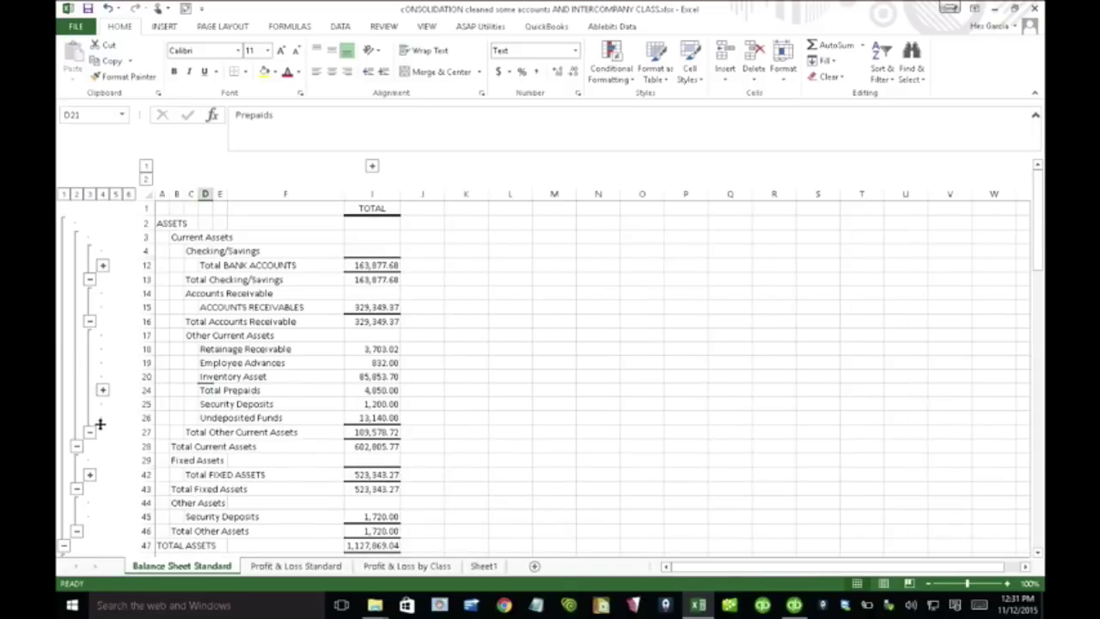
- On the Profit & Loss by Class sheet, expand Store 2's class columns to show INTERCOMPANY income of 100,000.00
left_click(402, 567)
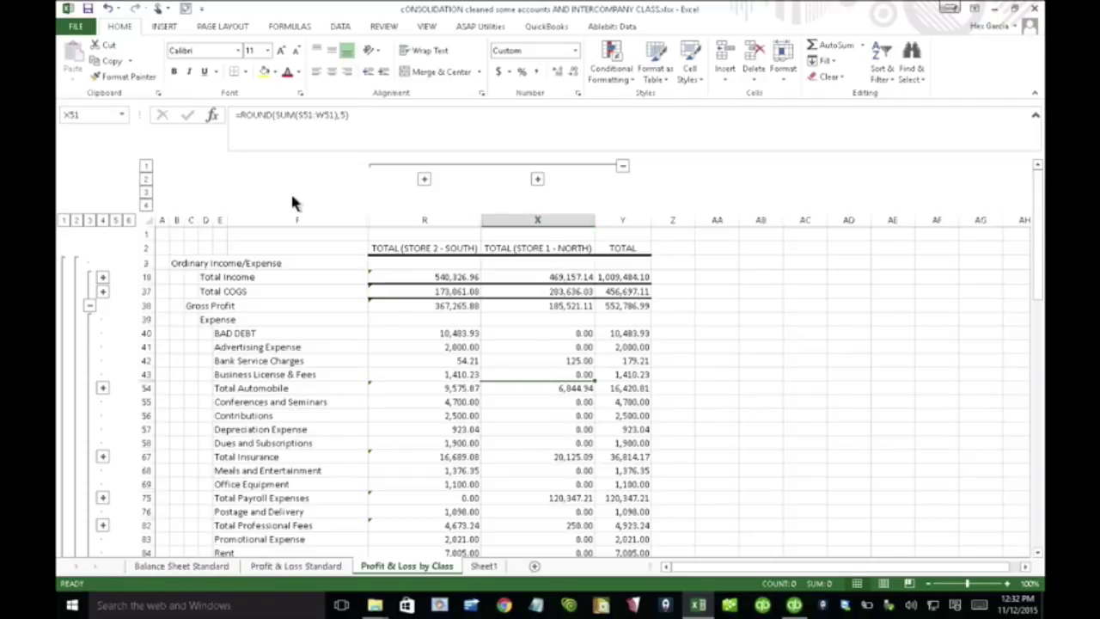
key("alt")
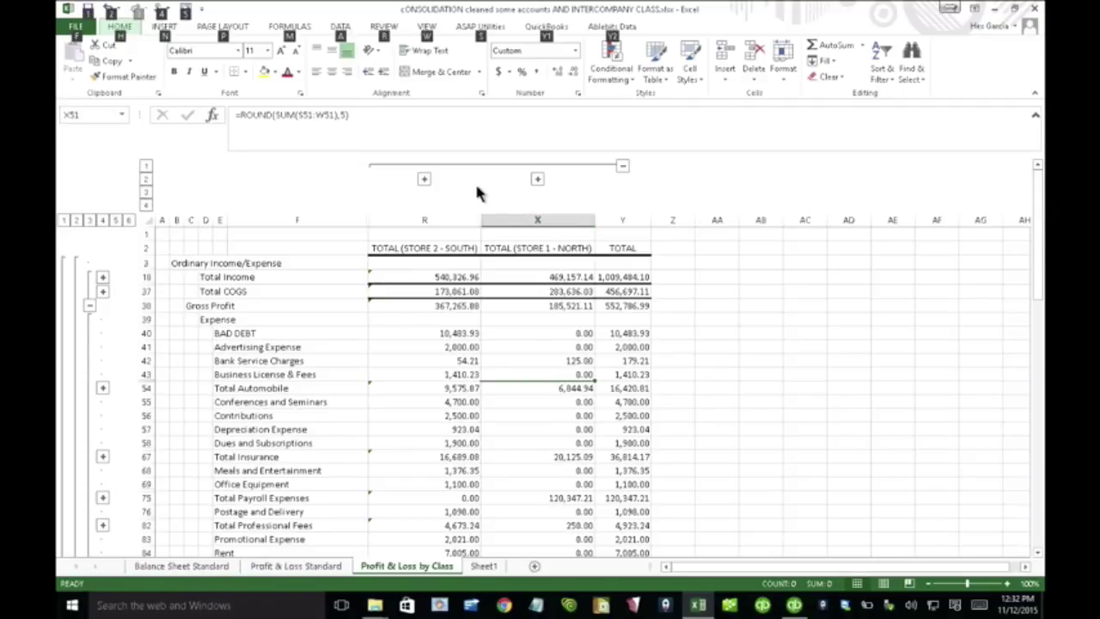
left_click(423, 179)
left_click_drag(846, 567, 650, 570)
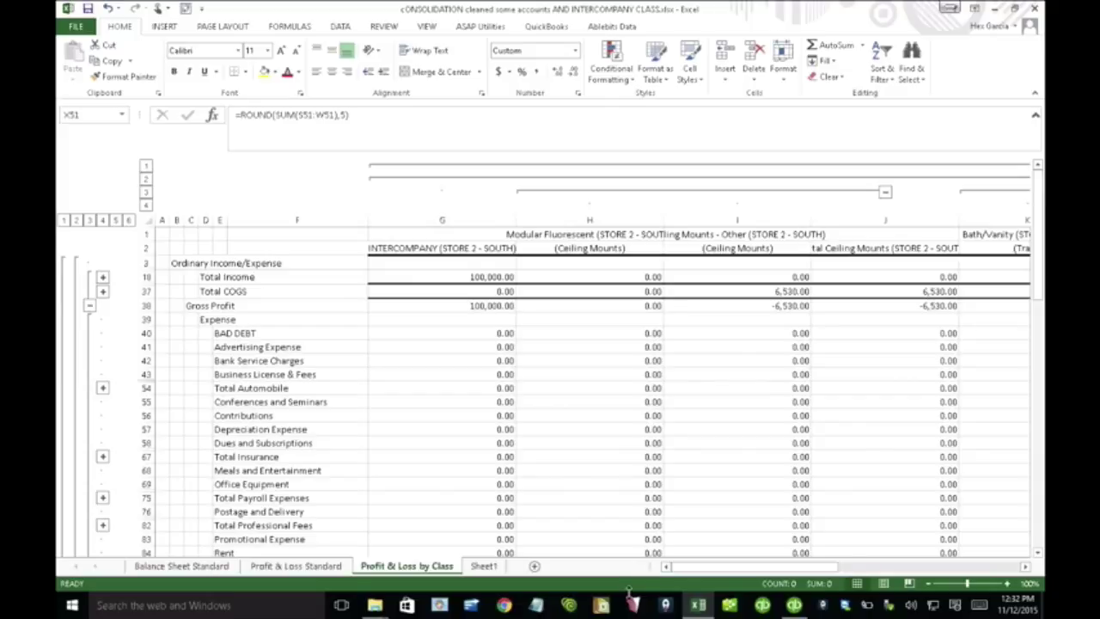
- In QuickBooks, review the STORE 2 INTERCOMPANY class column and its 100,000.00 revenue
left_click(792, 607)
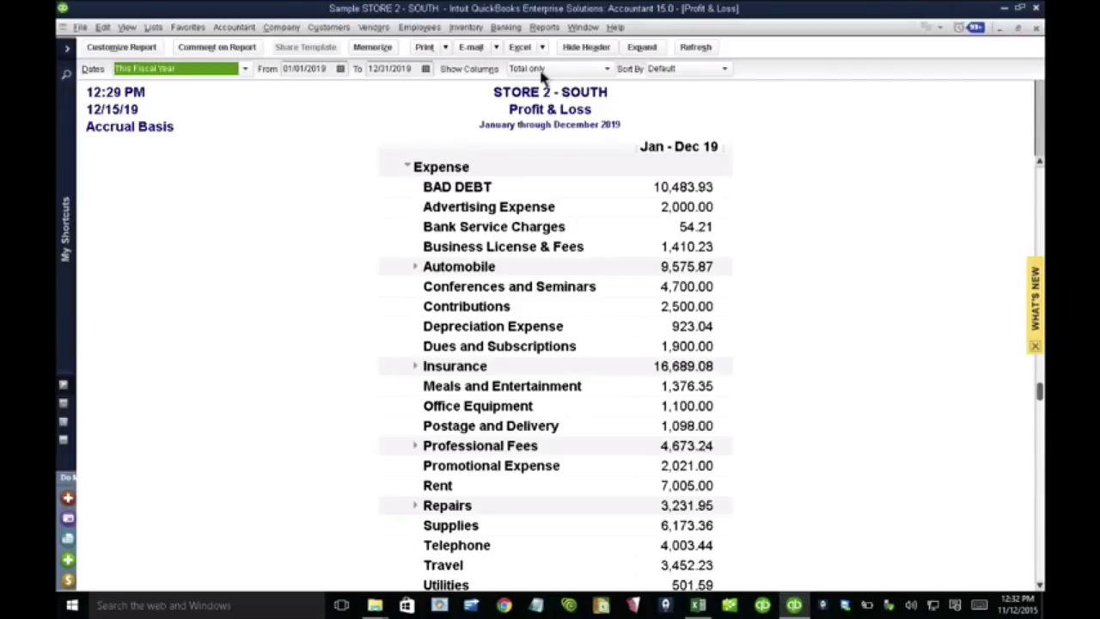
scroll(456, 310, "up", 4)
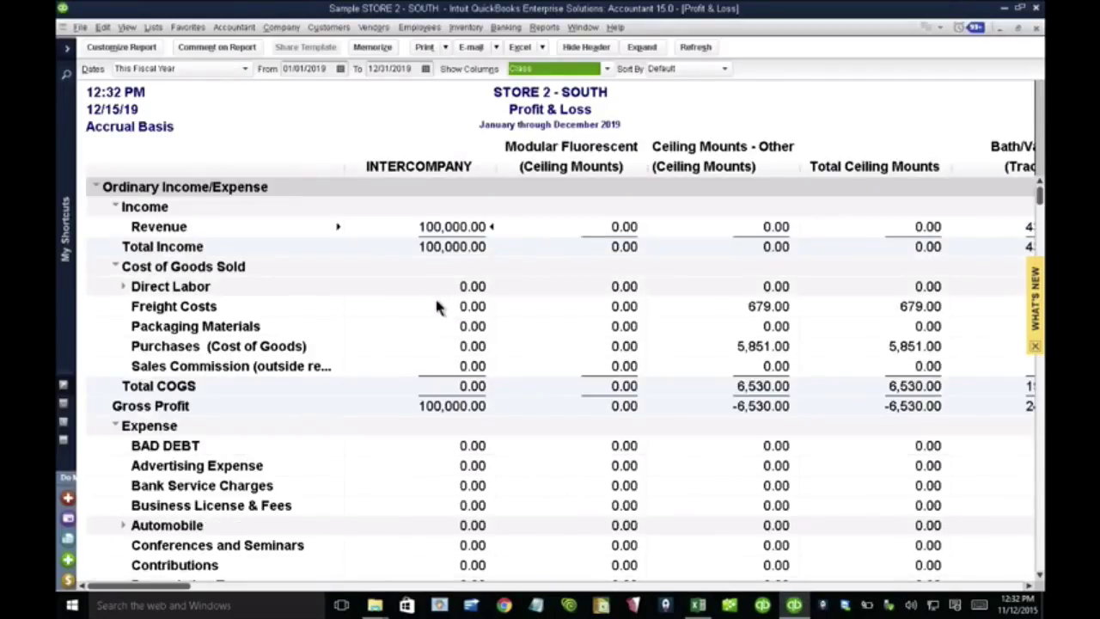
left_click(419, 167)
double_click(458, 226)
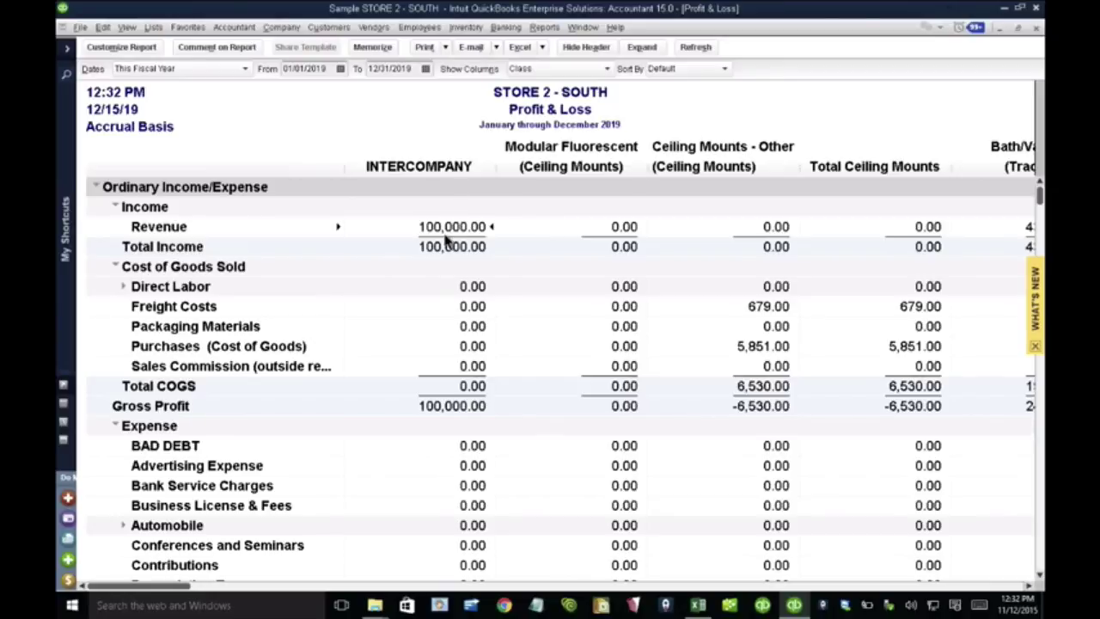
- Open the previous company file STORE1 CLEAN.qbw
left_click(81, 27)
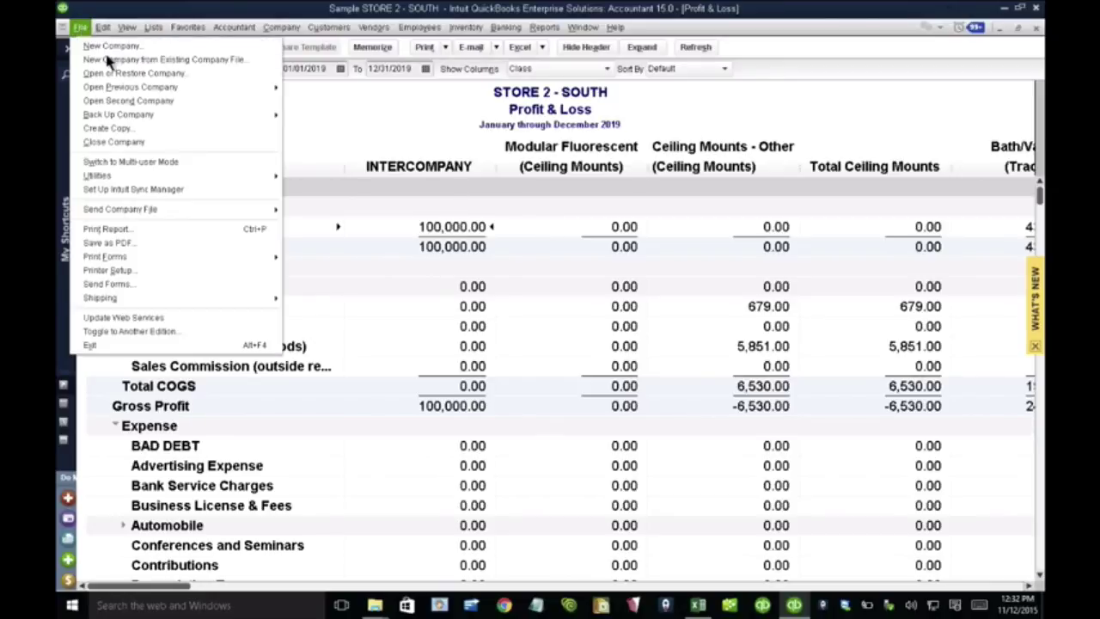
mouse_move(135, 90)
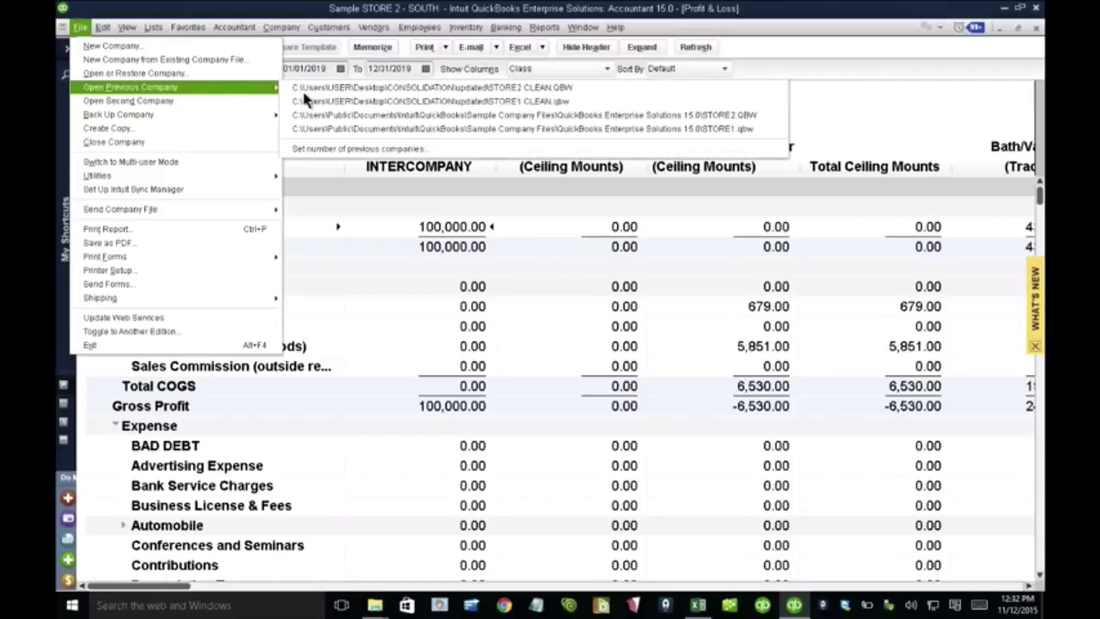
left_click(388, 102)
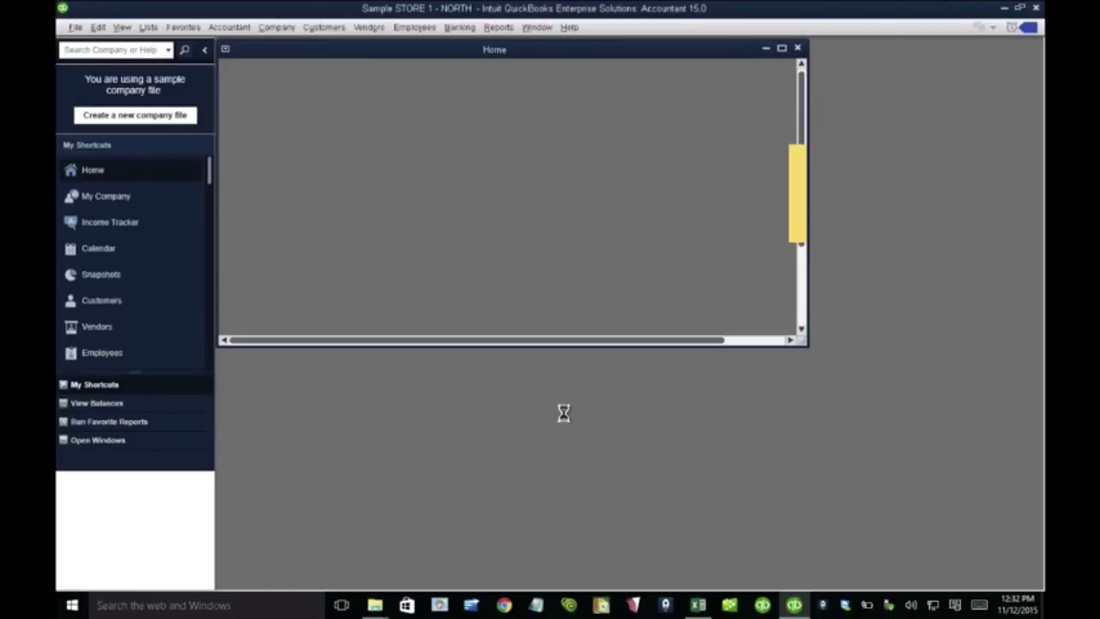
- Run STORE 1's Profit & Loss Standard by Class, showing 100,000.00 INTERCOMPANY Subcontractors
left_click(538, 29)
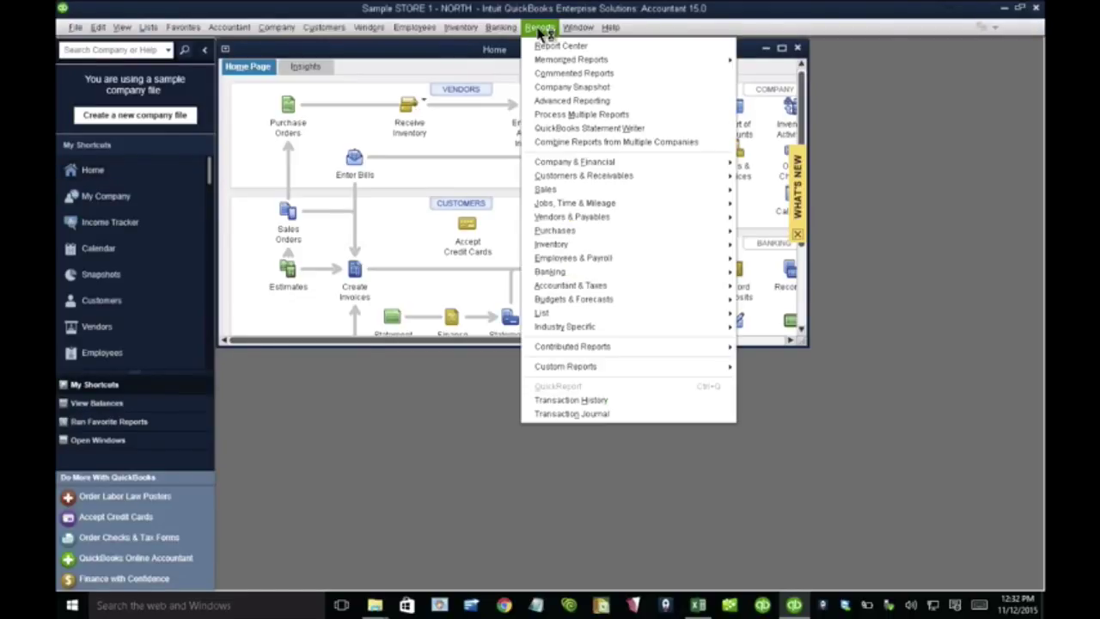
mouse_move(580, 162)
left_click(797, 170)
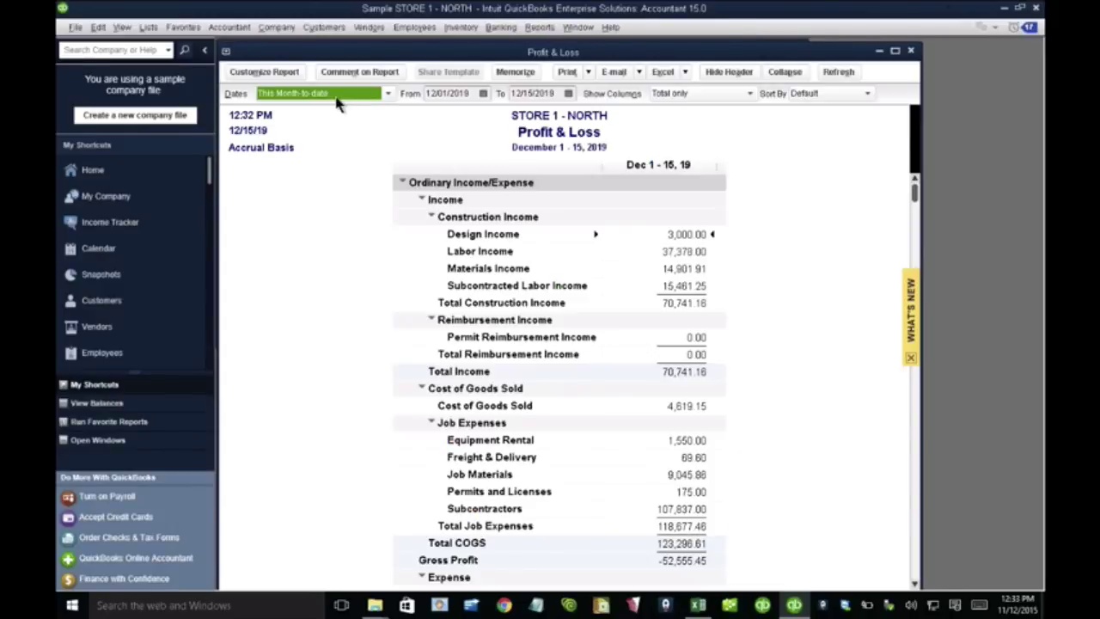
left_click(690, 94)
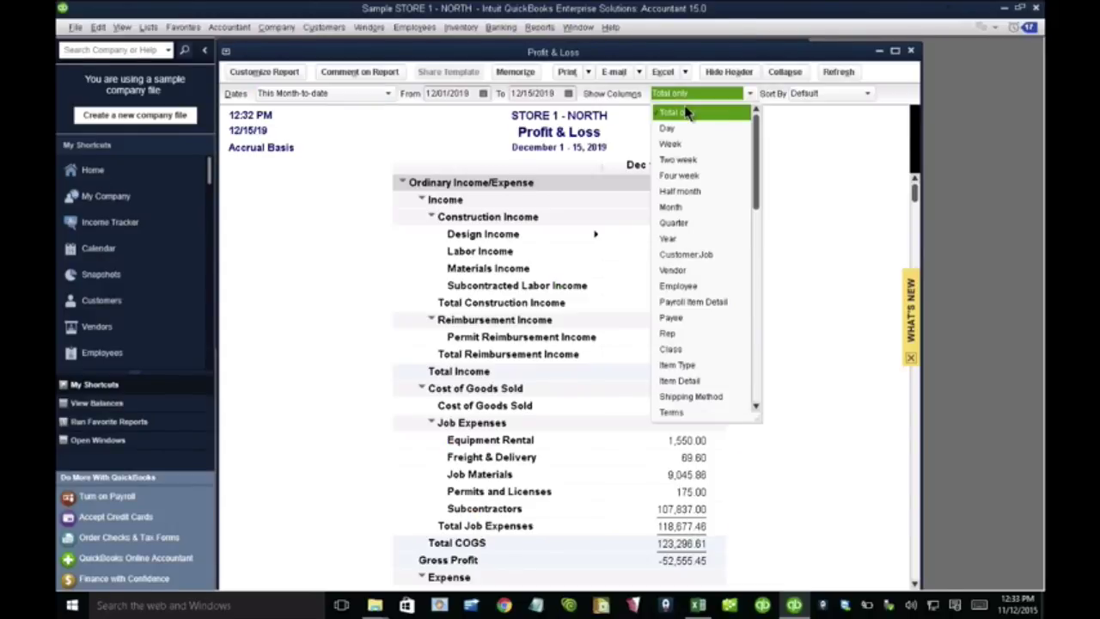
left_click(678, 348)
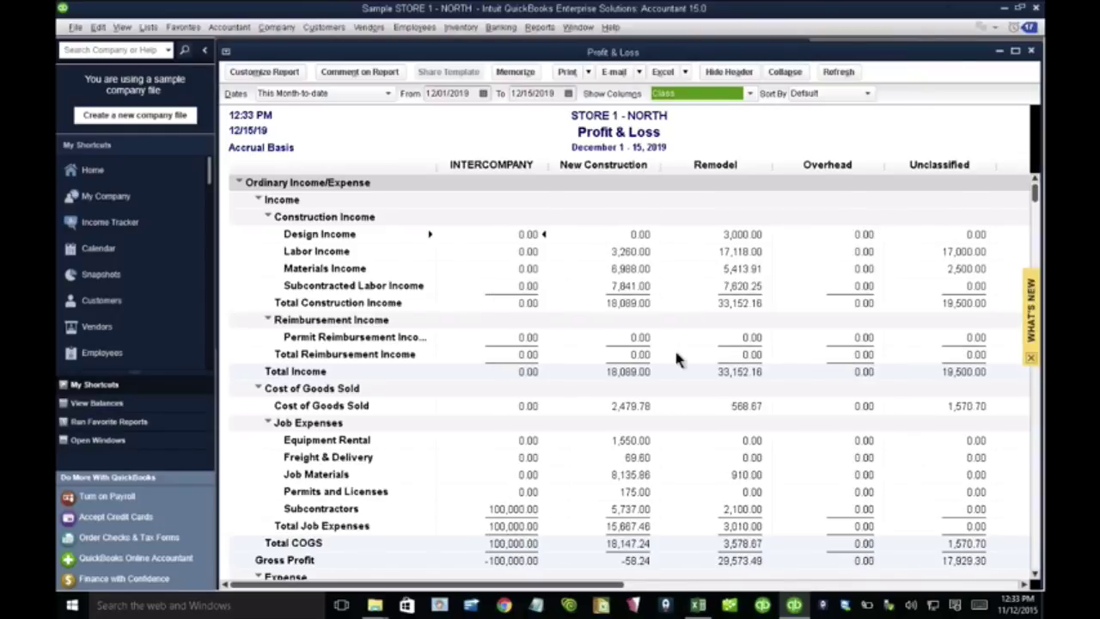
left_click(512, 511)
left_click(512, 510)
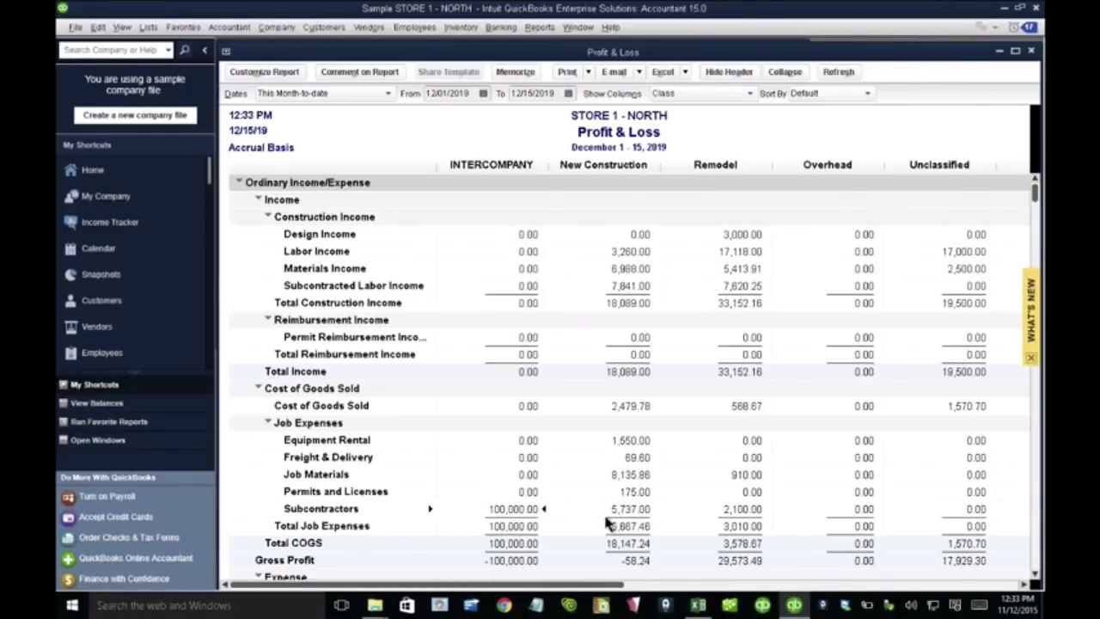
left_click(697, 605)
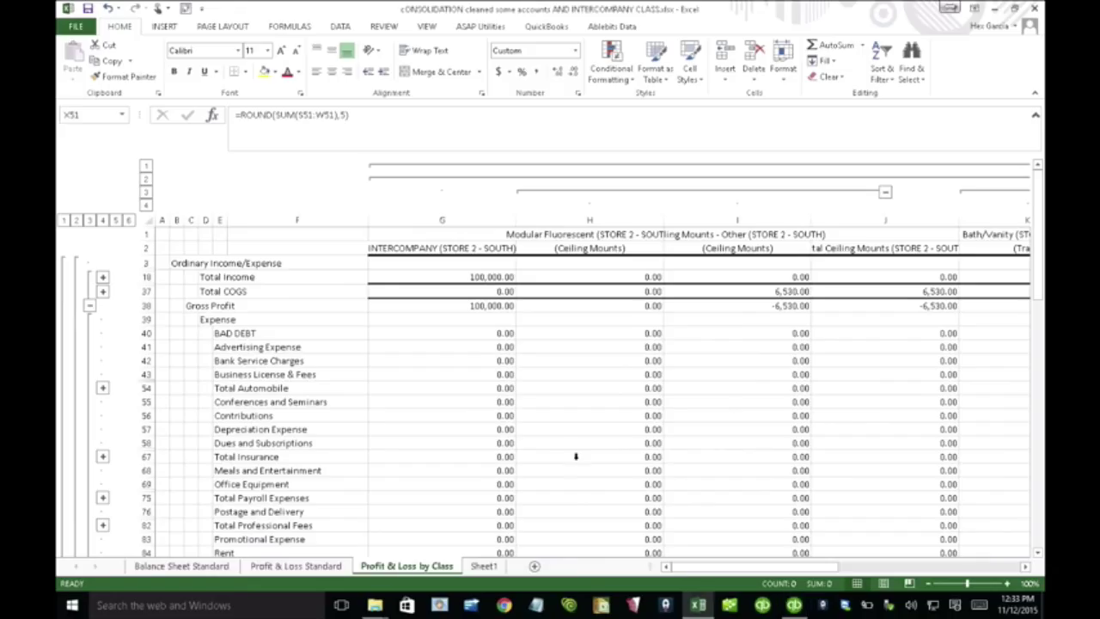
left_click(146, 192)
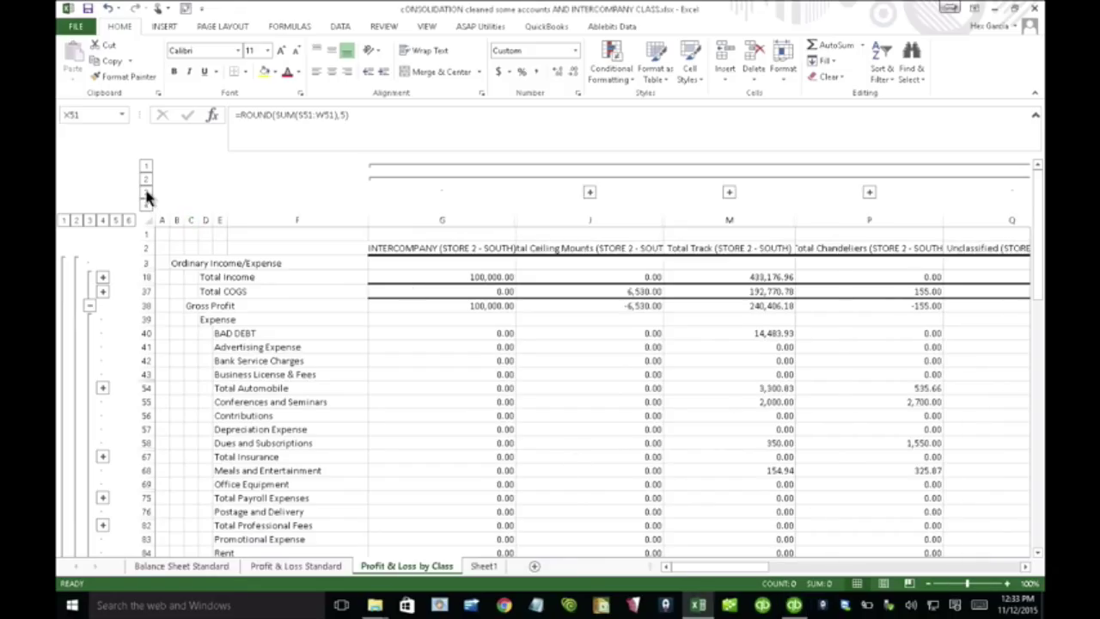
left_click(147, 205)
left_click(146, 166)
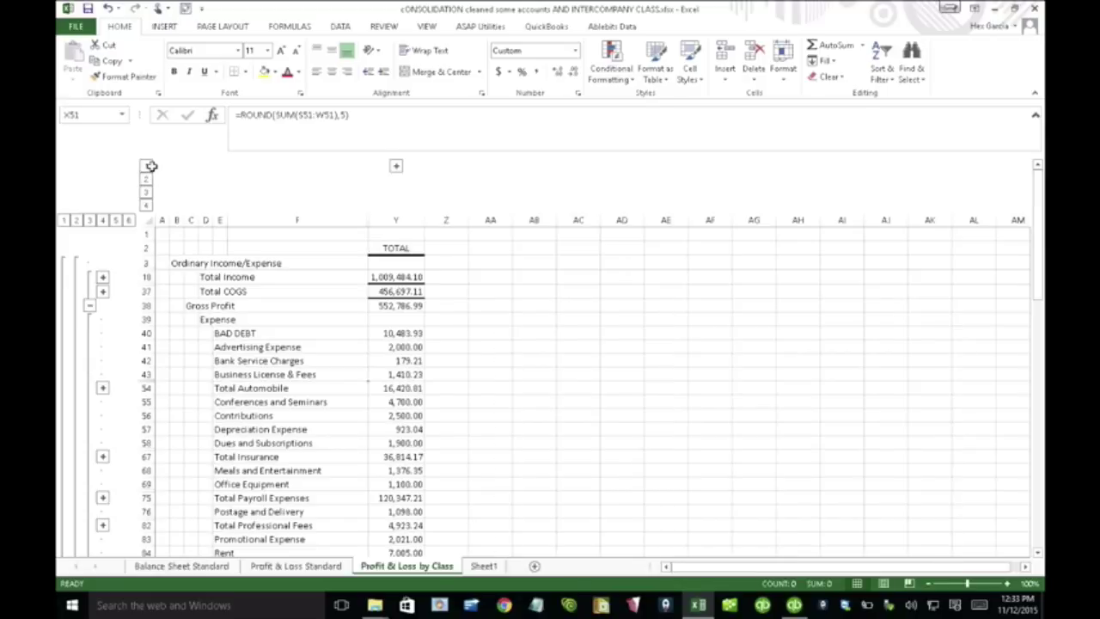
left_click(397, 278)
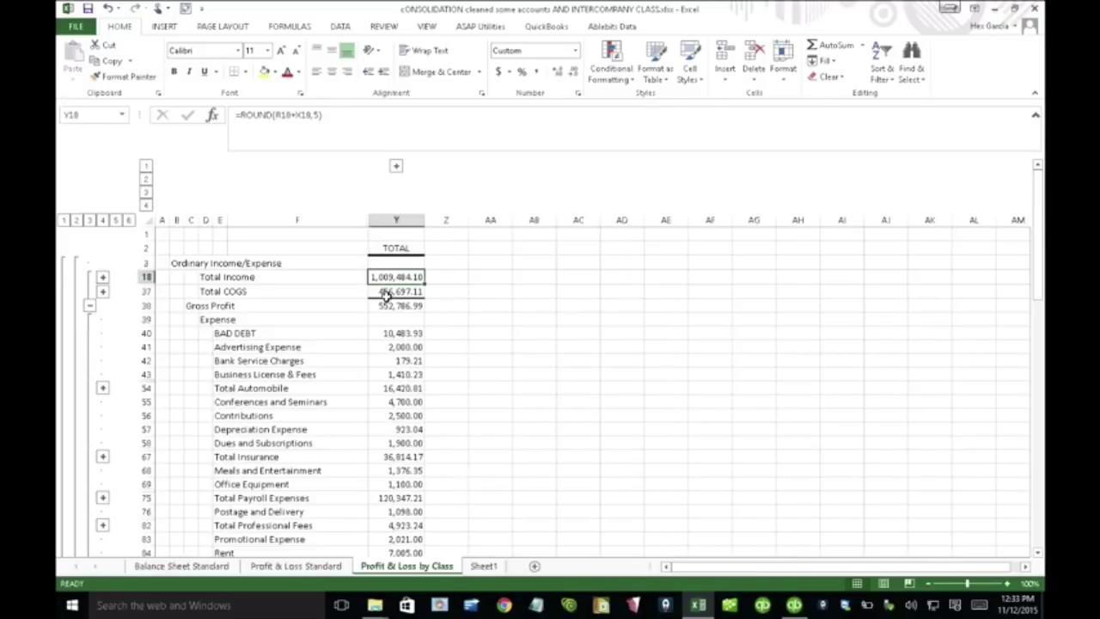
left_click(383, 292)
left_click(399, 278)
left_click(401, 291)
left_click(401, 276)
left_click(396, 166)
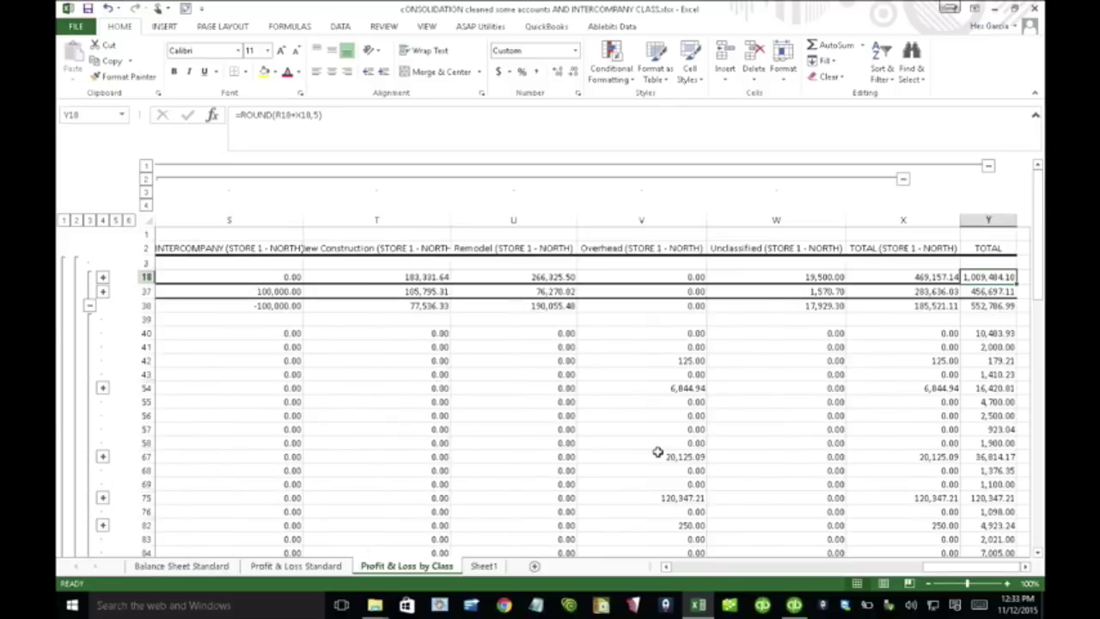
left_click_drag(933, 568, 667, 569)
- Overwrite Store 2's intercompany Total Income in G18 with 0
left_click(505, 239)
key("ctrl+space")
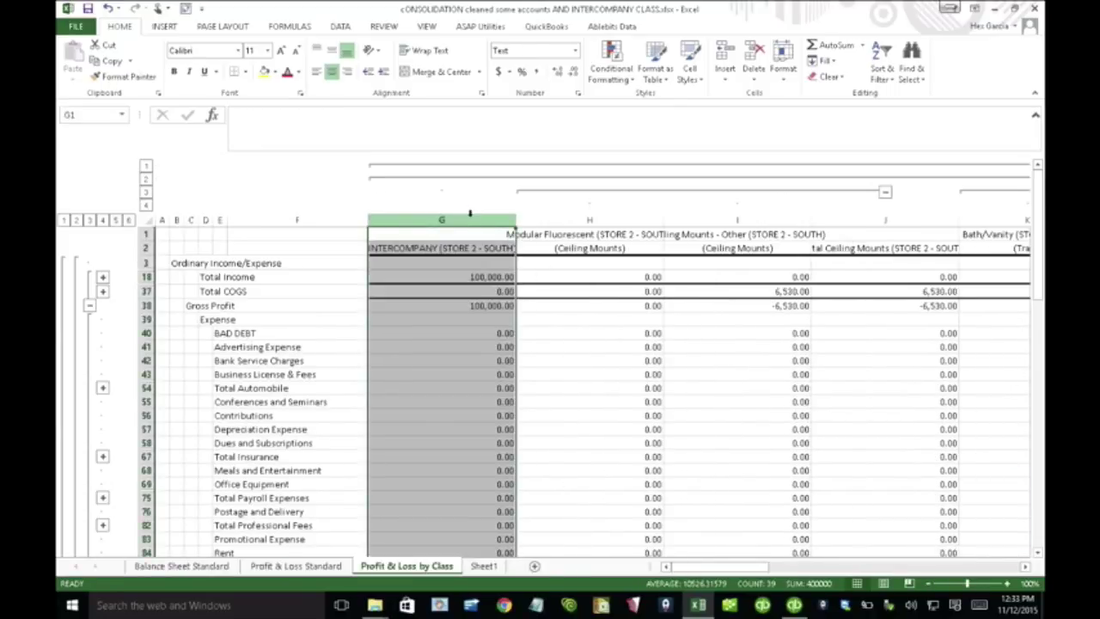
left_click(468, 277)
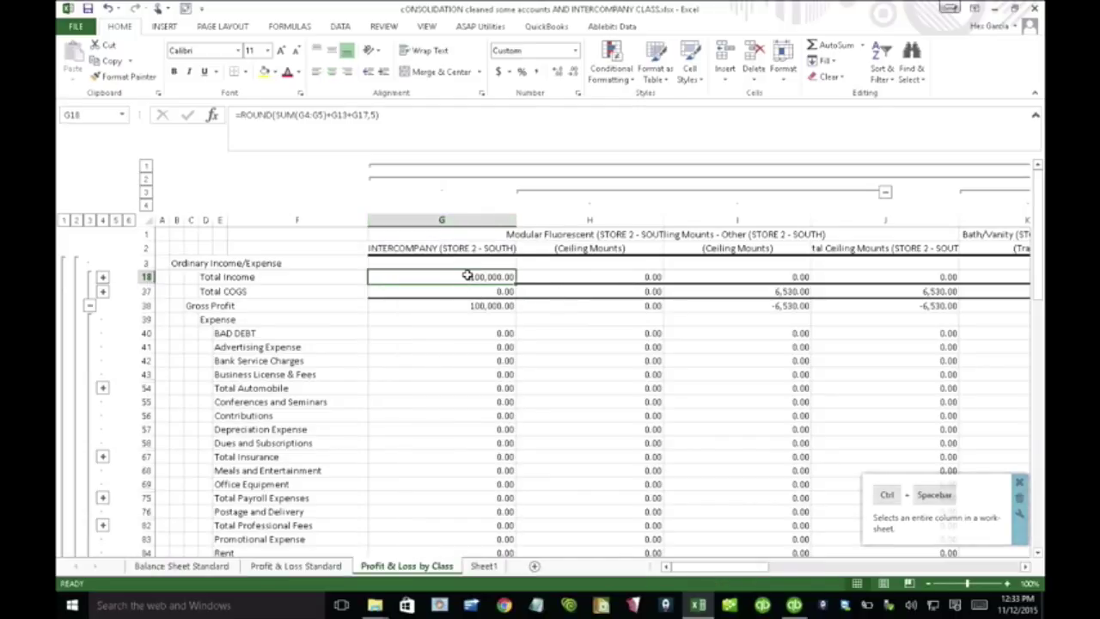
left_click(466, 276)
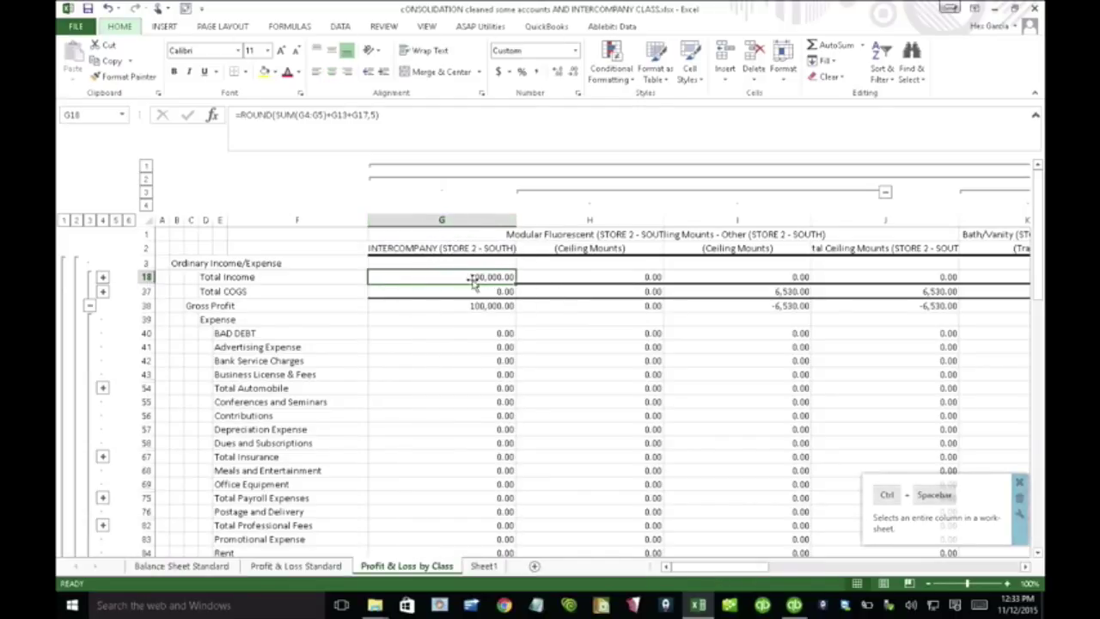
left_click(480, 291)
left_click(472, 275)
type("0")
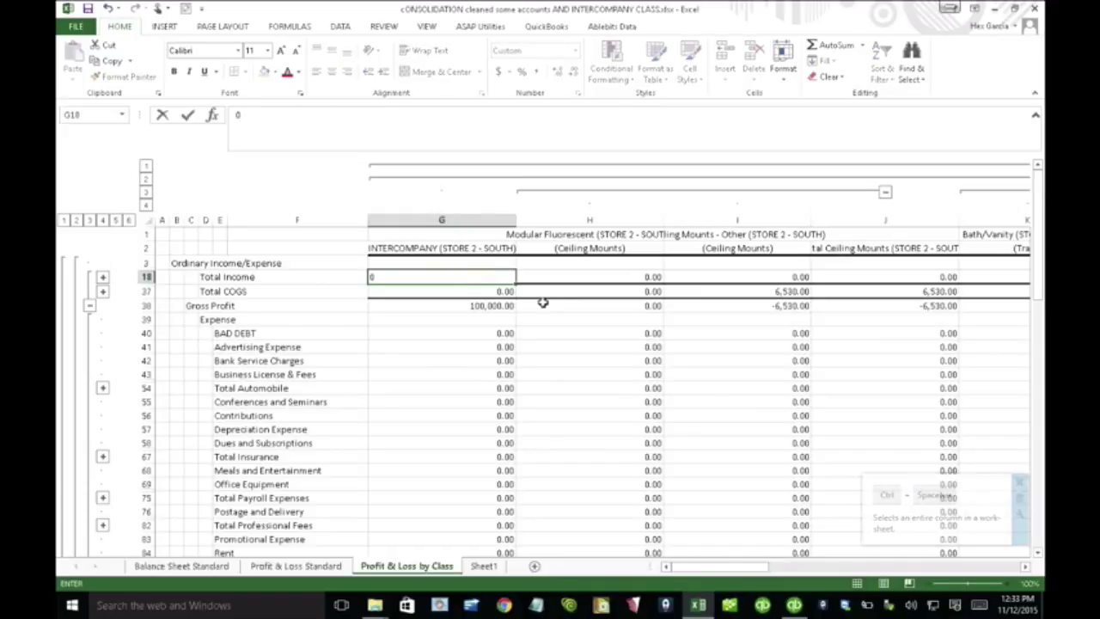
left_click(542, 302)
- Overwrite Store 1's intercompany Total COGS in S37 with 0
left_click_drag(744, 567, 945, 576)
left_click(679, 291)
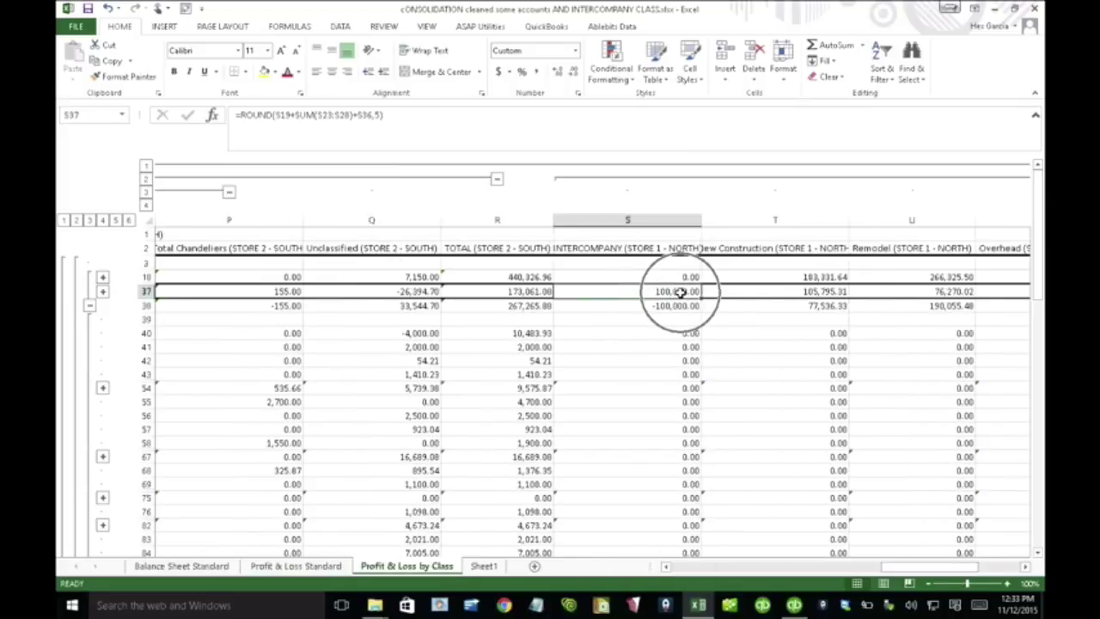
type("0")
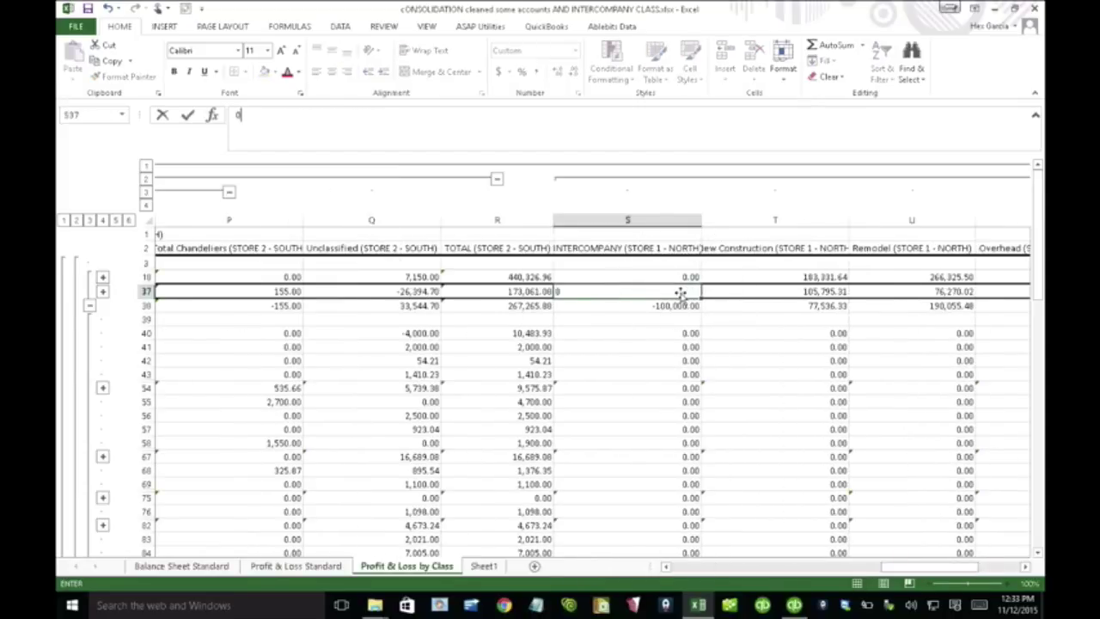
left_click(644, 331)
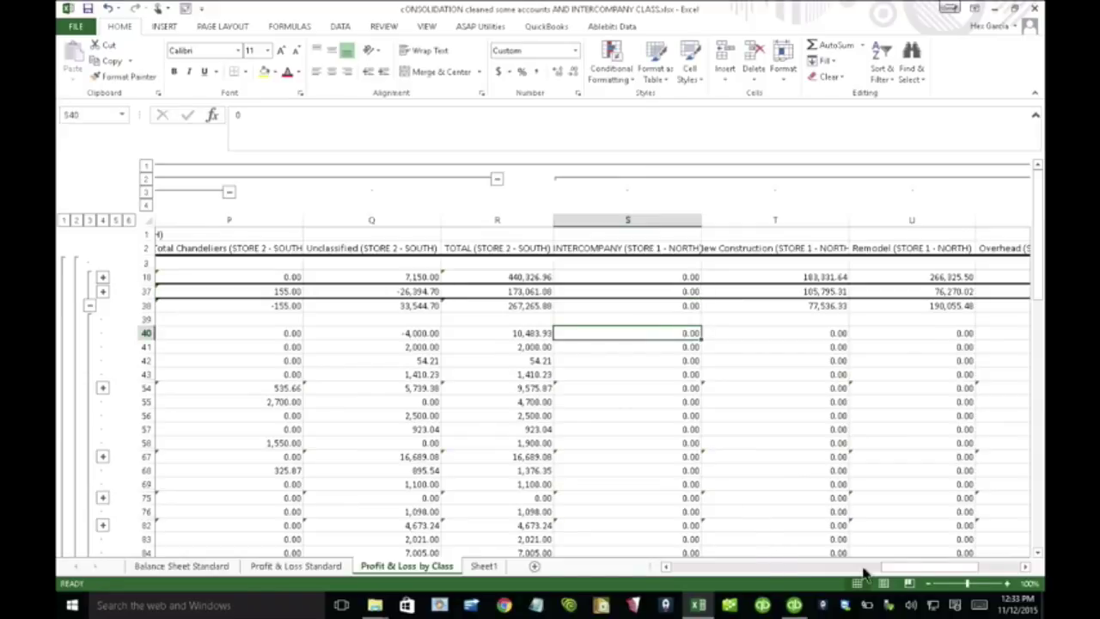
left_click_drag(915, 567, 958, 569)
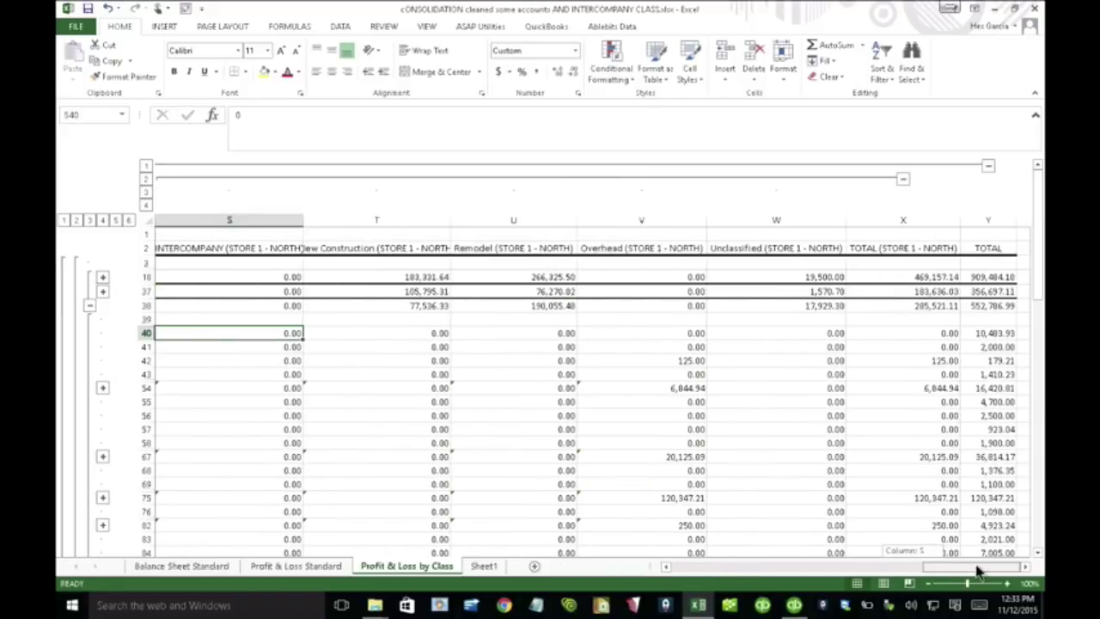
- Collapse to the TOTAL column and verify Total Income 909,484.10 and Total COGS 356,697.11
left_click(147, 167)
left_click_drag(887, 567, 822, 569)
left_click(407, 306)
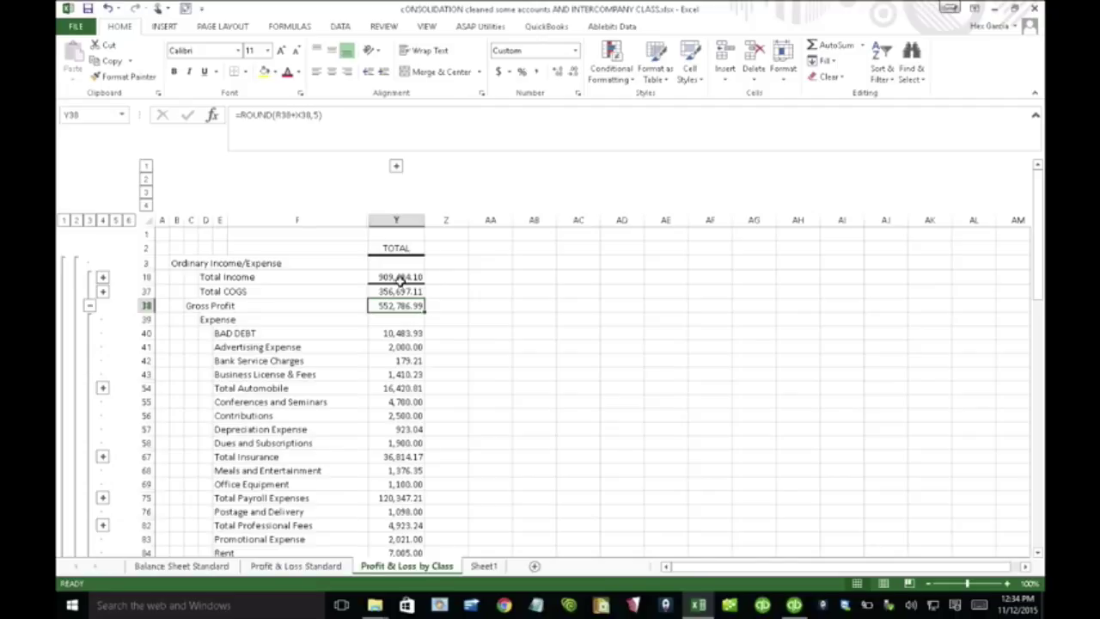
left_click(399, 278)
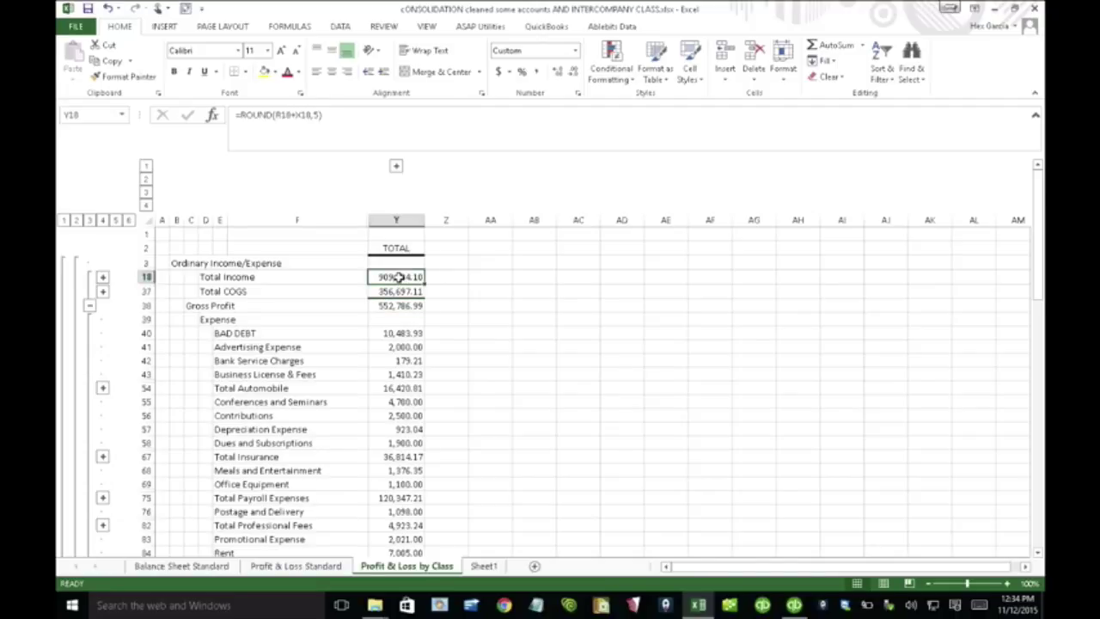
left_click(400, 292)
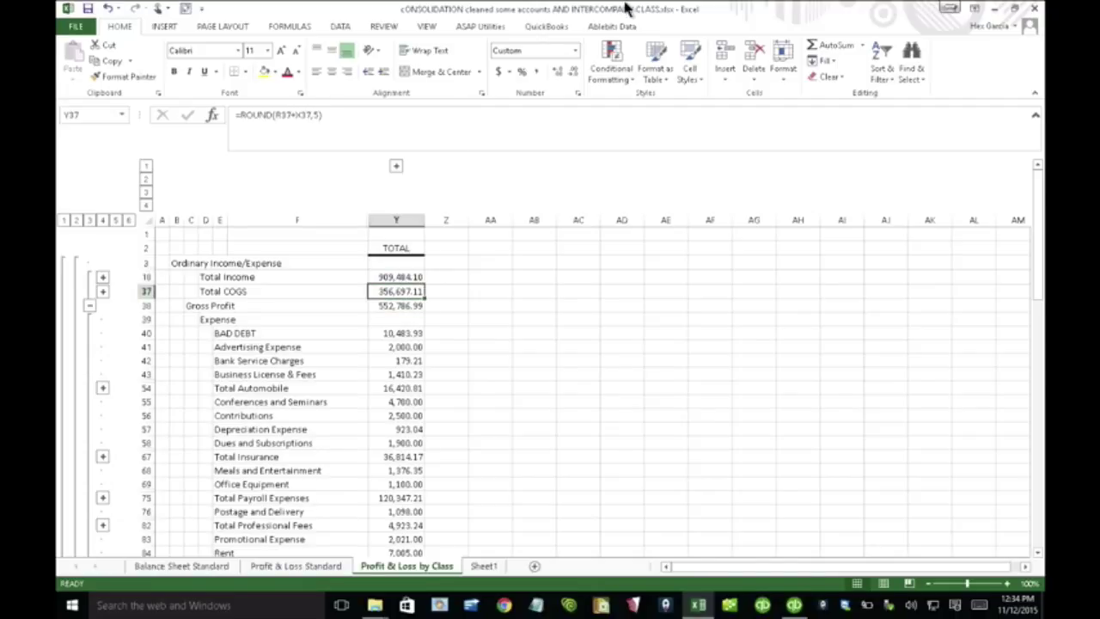